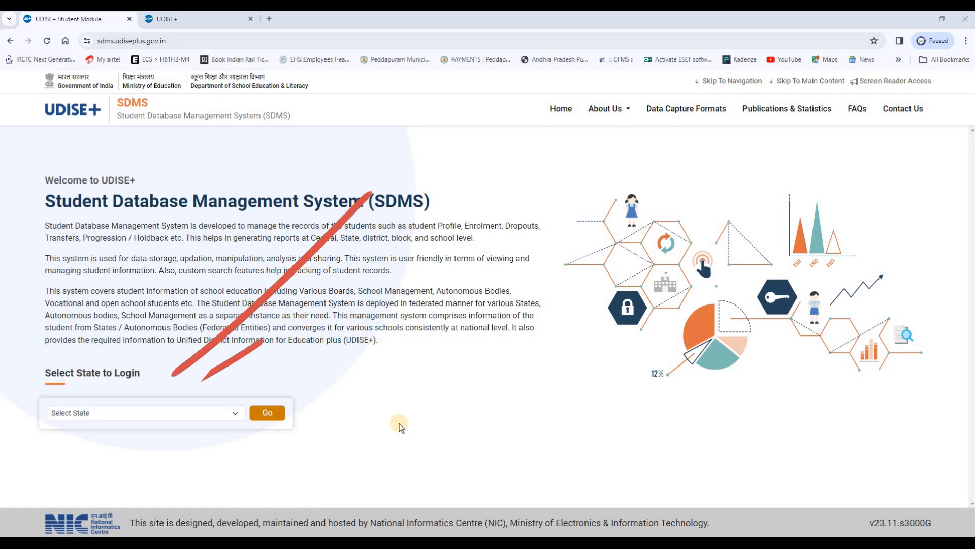
- Choose Andhra Pradesh as the login state and continue to its UDISE+ sign-in page
left_click(234, 412)
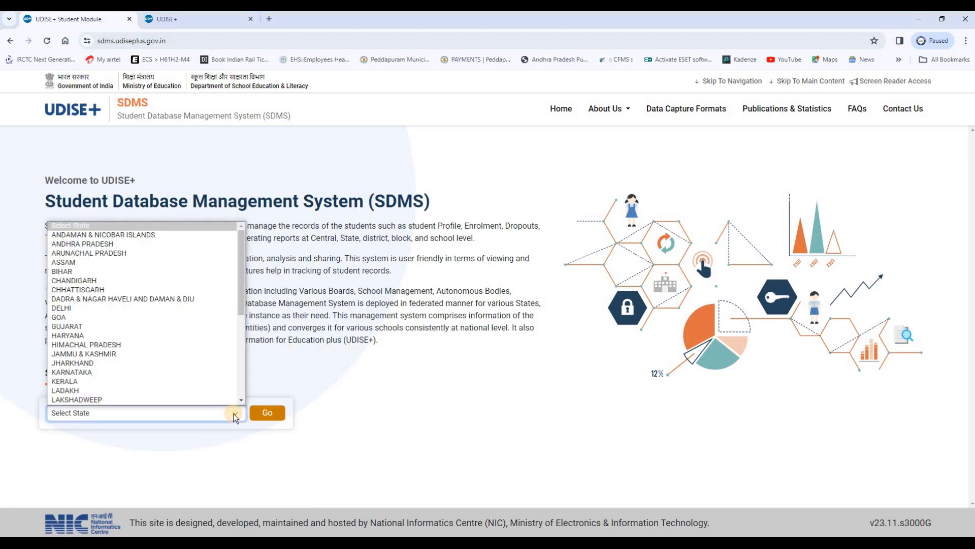
left_click(90, 244)
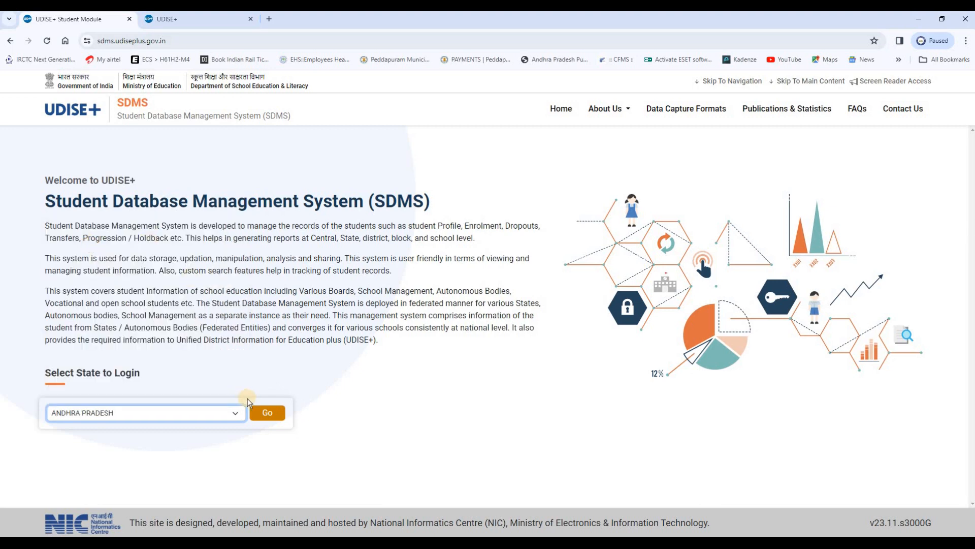
left_click(266, 416)
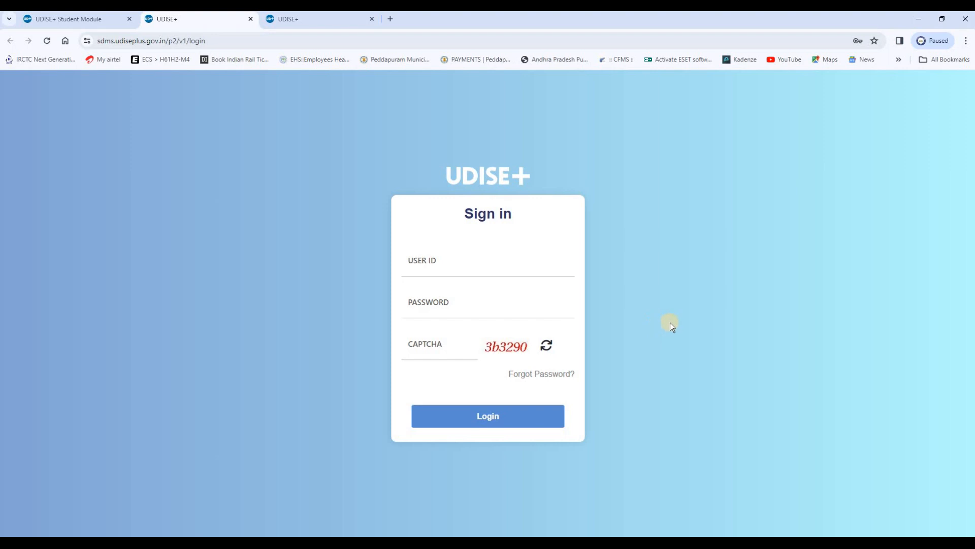
- Sign in with the school's user ID, password and captcha, and enter academic year 2023-24, dismissing the School Information notice
left_click(420, 271)
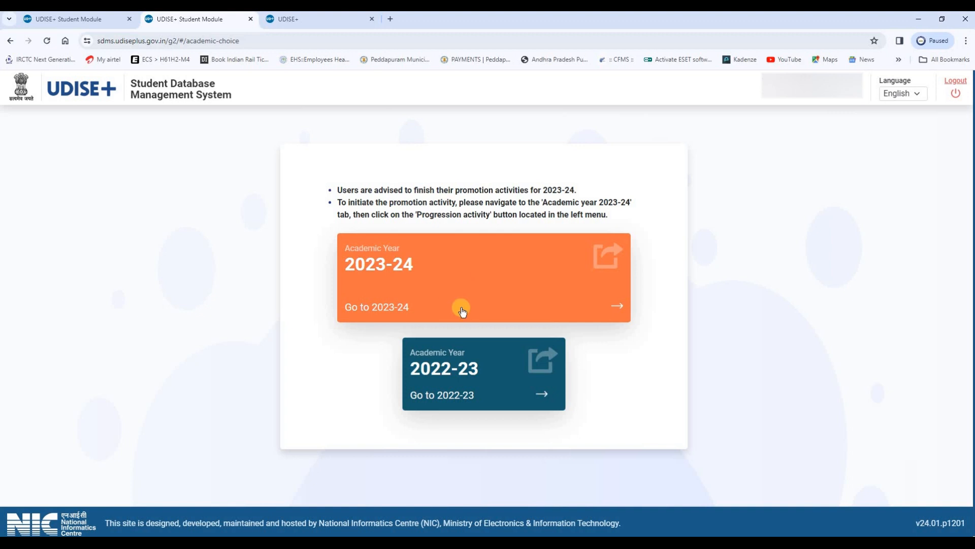
left_click(614, 311)
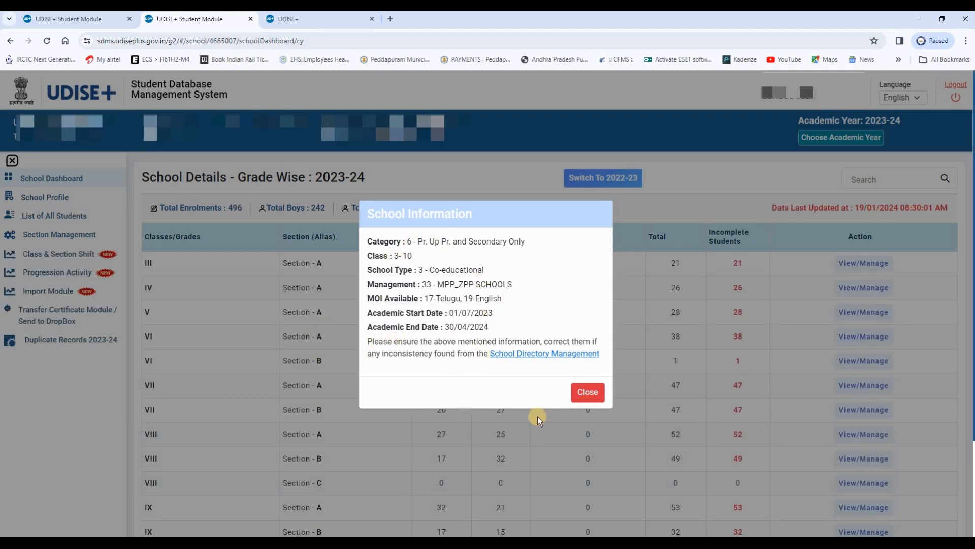
left_click(587, 394)
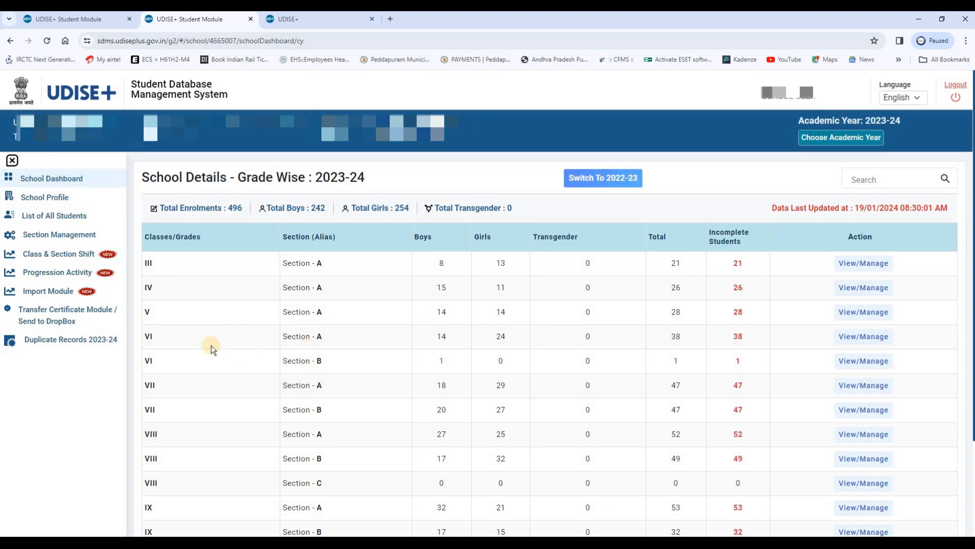
- Look through the grade-wise school details for 2023-24 and open the student list of Class III, Section A
scroll(199, 321, "down", 1)
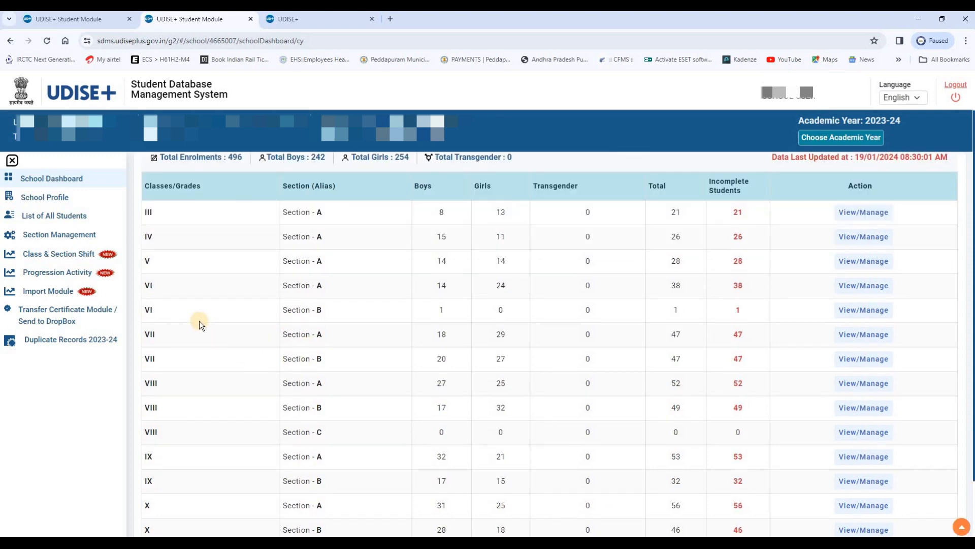
scroll(199, 321, "down", 2)
scroll(202, 321, "up", 3)
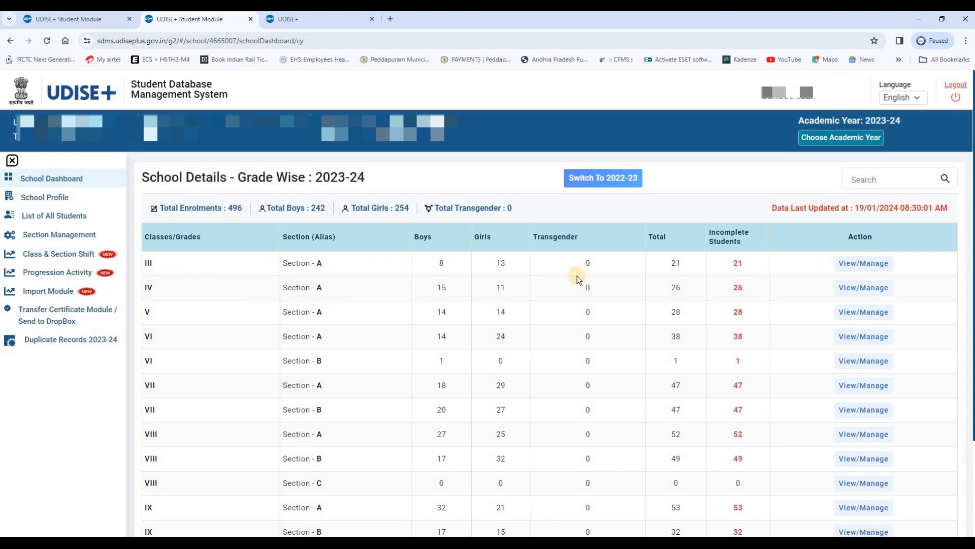
left_click(862, 265)
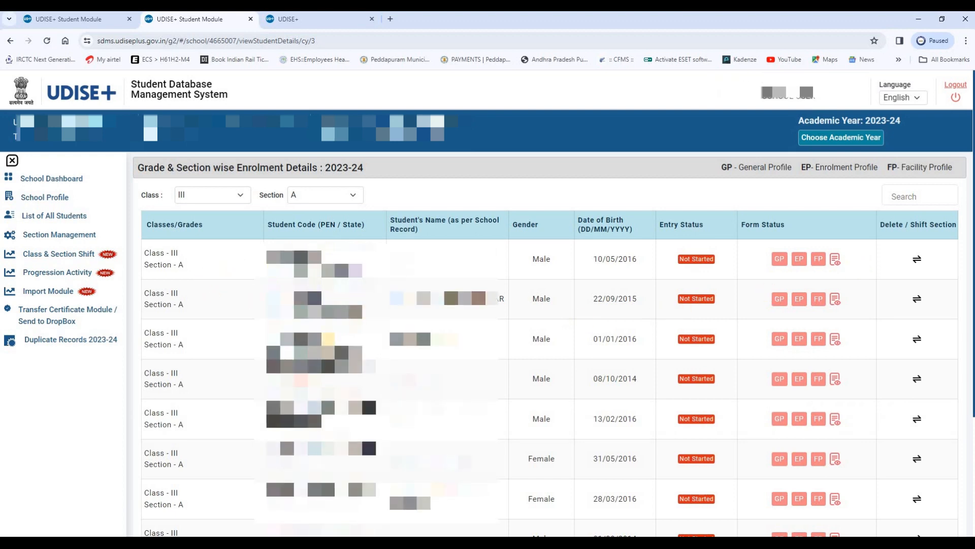
- Look through the Class III Section A students and open the General Profile (GP) form of the first student
scroll(226, 263, "down", 10)
scroll(226, 264, "up", 10)
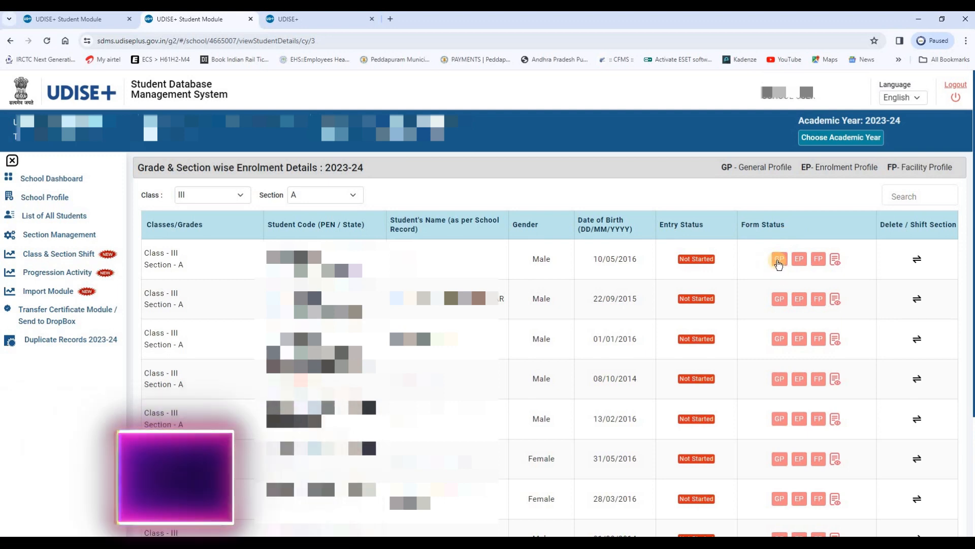
left_click(777, 260)
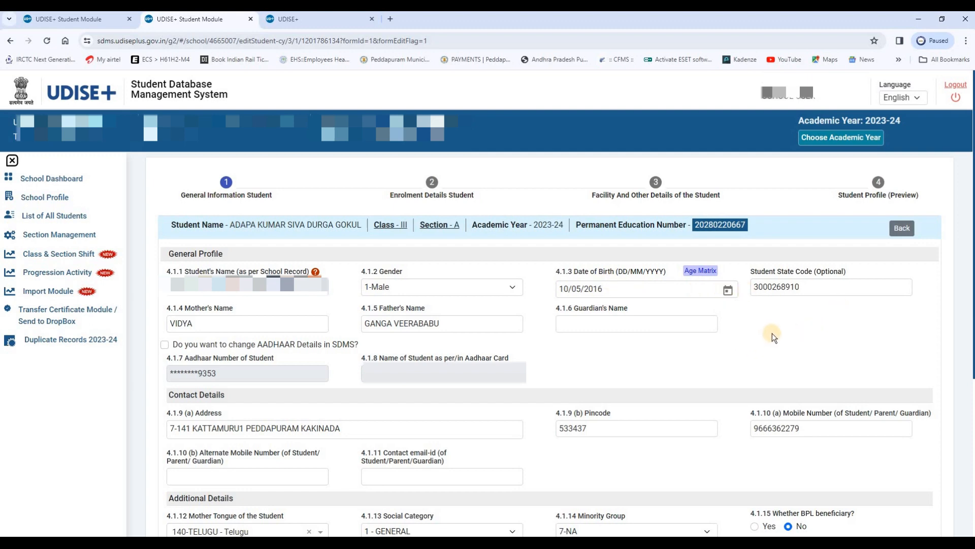
- Try enabling changes to the student's Aadhaar details in SDMS, and switch the option off again
scroll(772, 334, "down", 2)
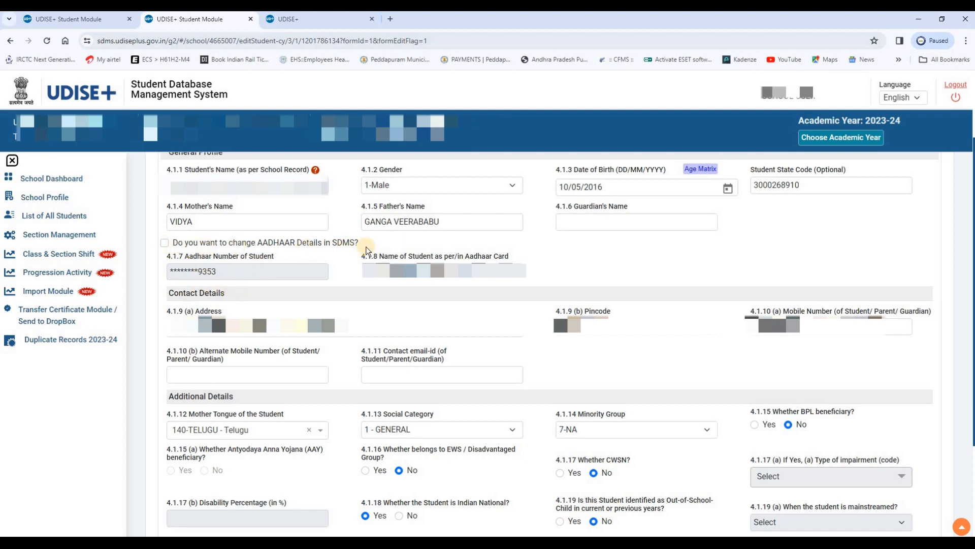
left_click(165, 244)
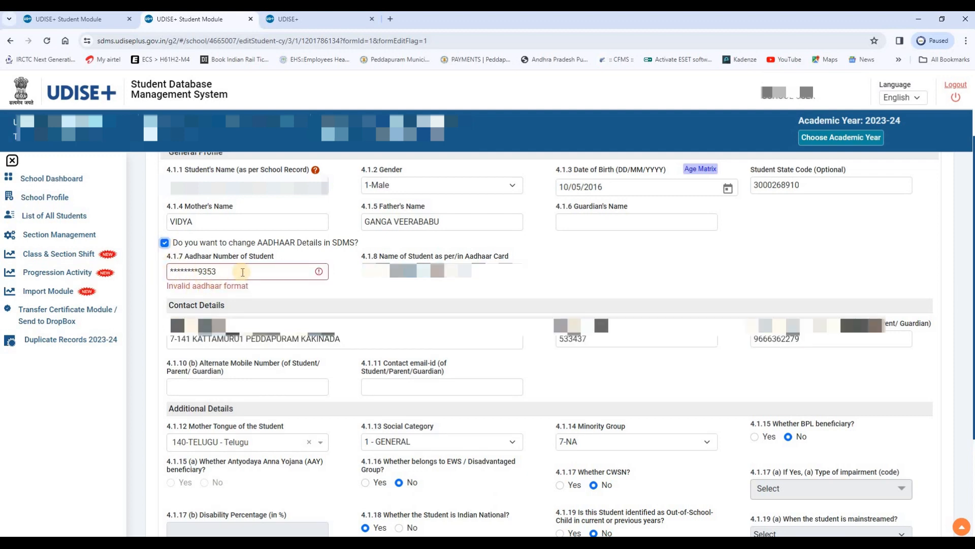
left_click(224, 272)
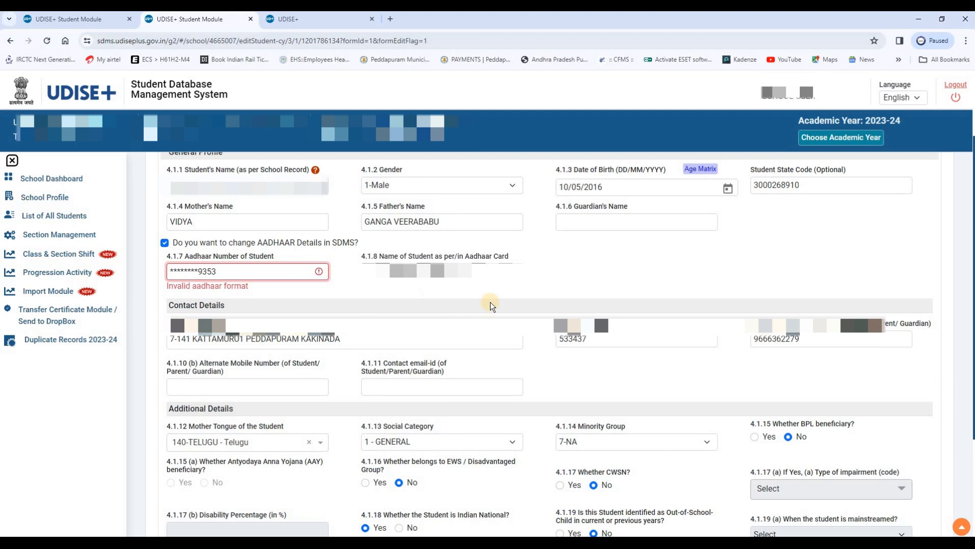
left_click(165, 243)
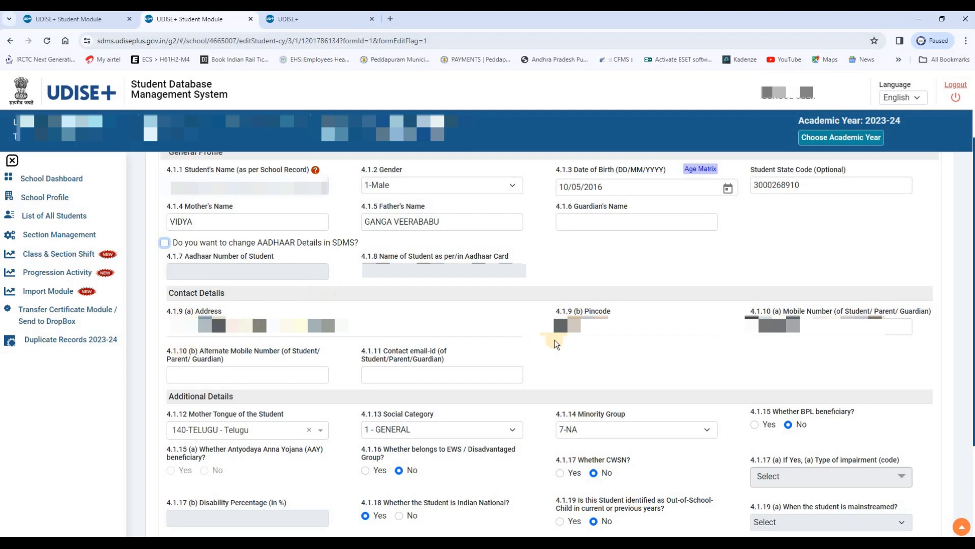
- Examine the available choices for Social Category and Minority Group in the student's additional details
scroll(498, 313, "down", 1)
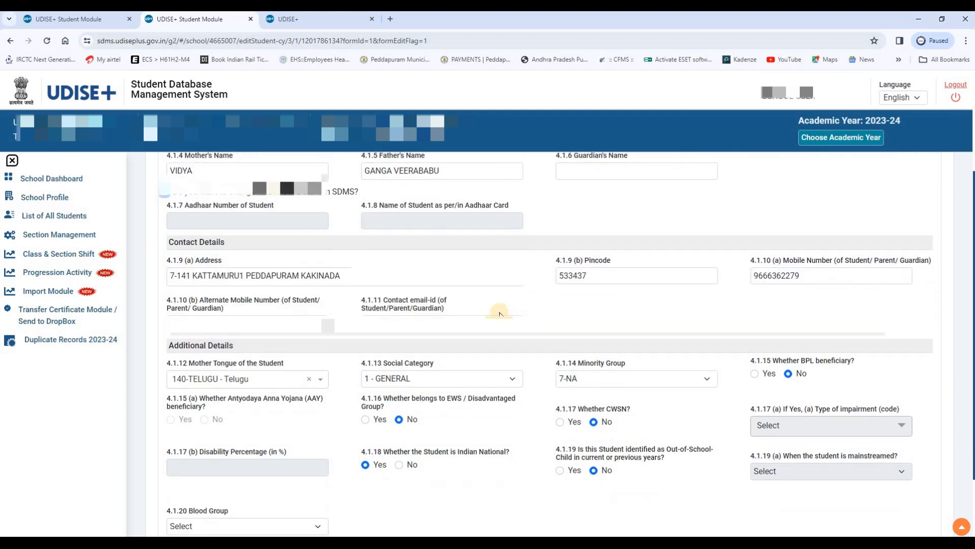
scroll(498, 312, "down", 2)
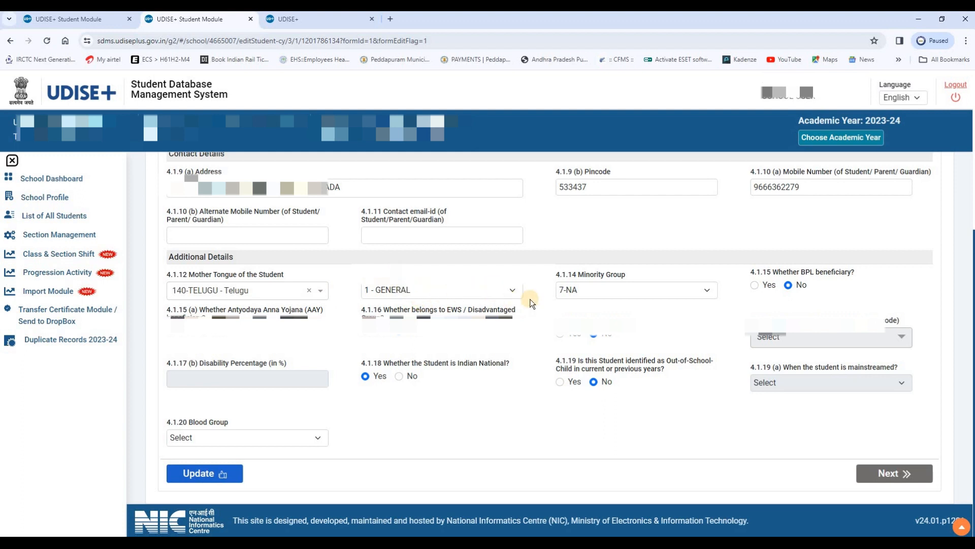
left_click(513, 291)
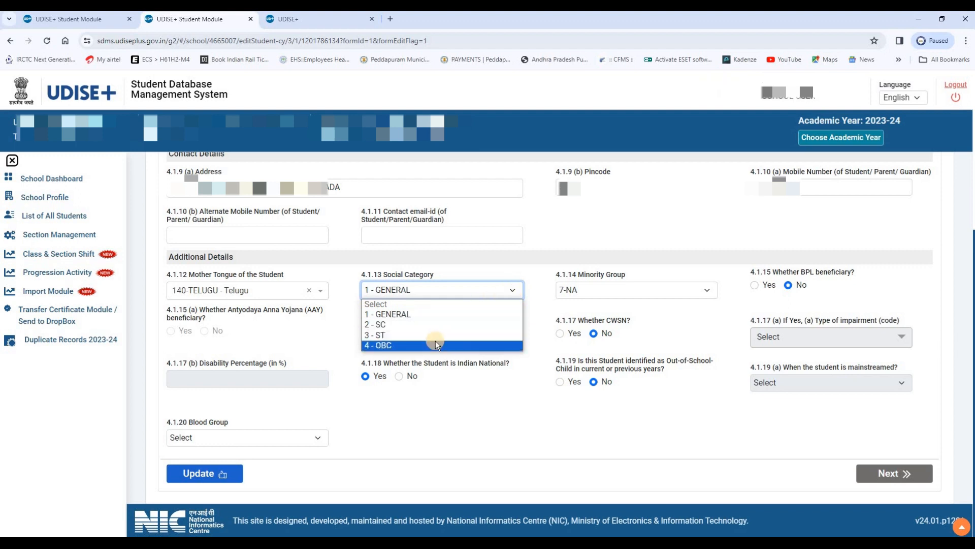
left_click(468, 269)
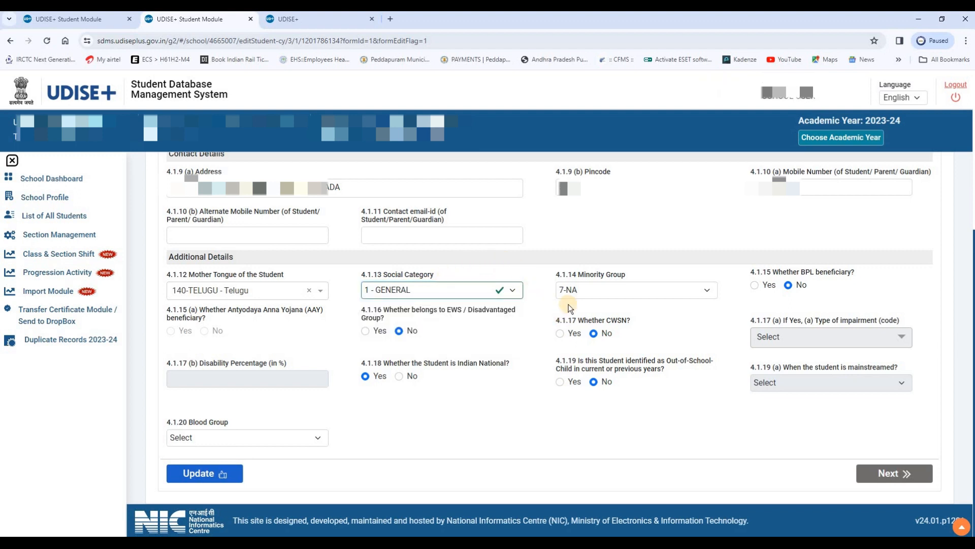
left_click(709, 296)
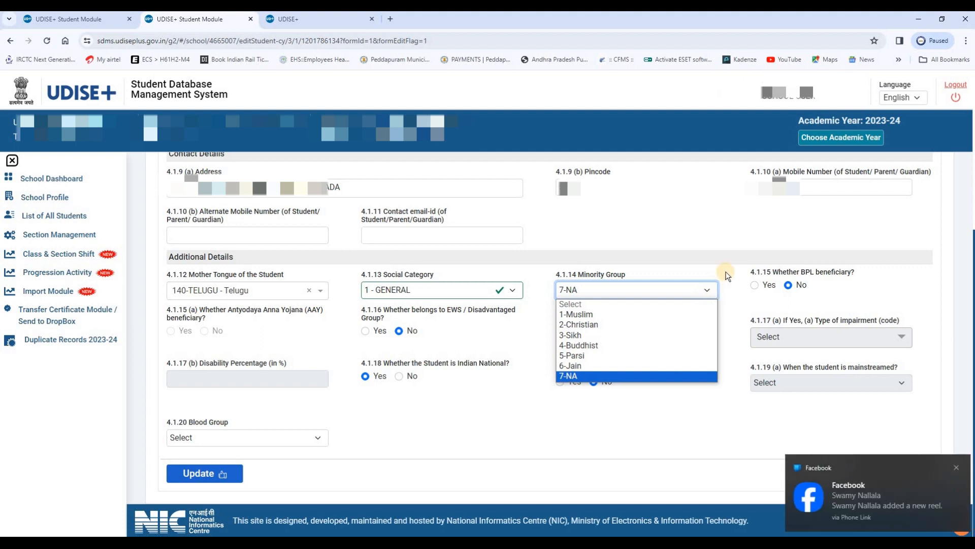
left_click(842, 395)
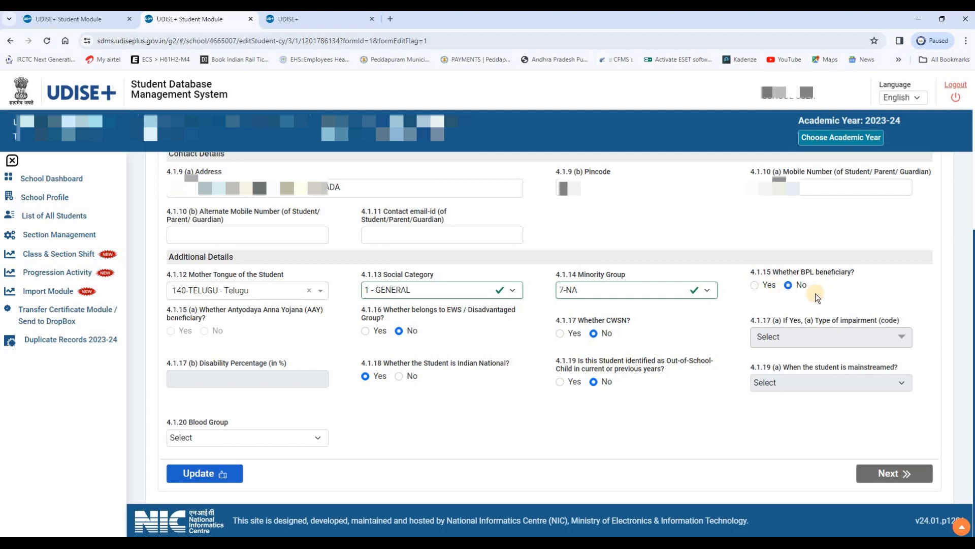
- Try Yes for the BPL beneficiary and EWS / Disadvantaged Group questions, and return both to No
left_click(754, 285)
left_click(787, 285)
left_click(756, 285)
left_click(787, 286)
left_click(365, 331)
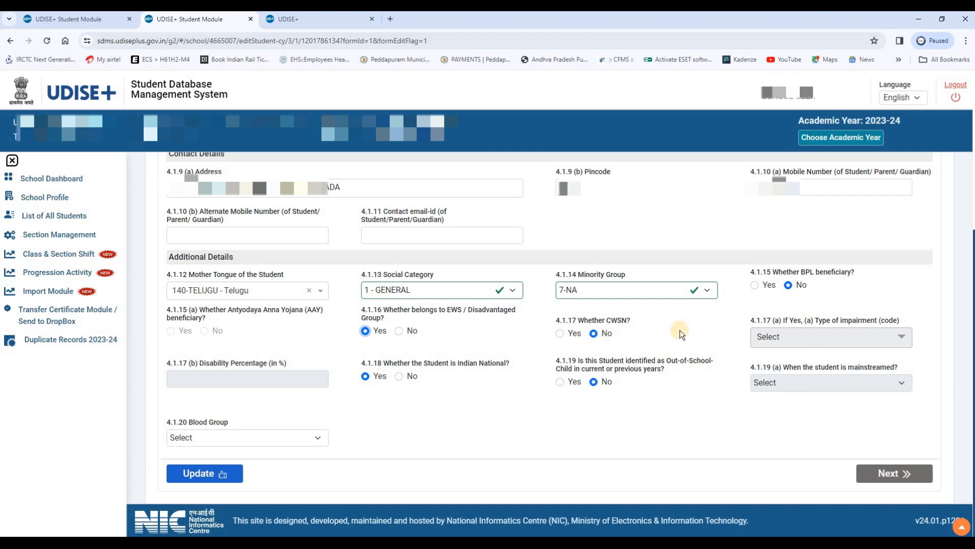
left_click(399, 330)
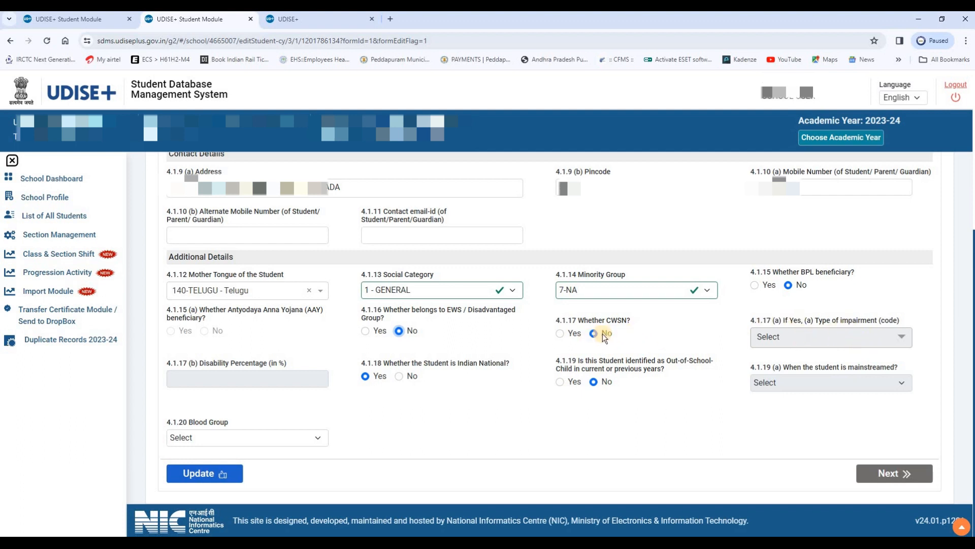
- Set Whether CWSN to Yes and look through the available types of impairment without selecting one
left_click(568, 337)
left_click(768, 337)
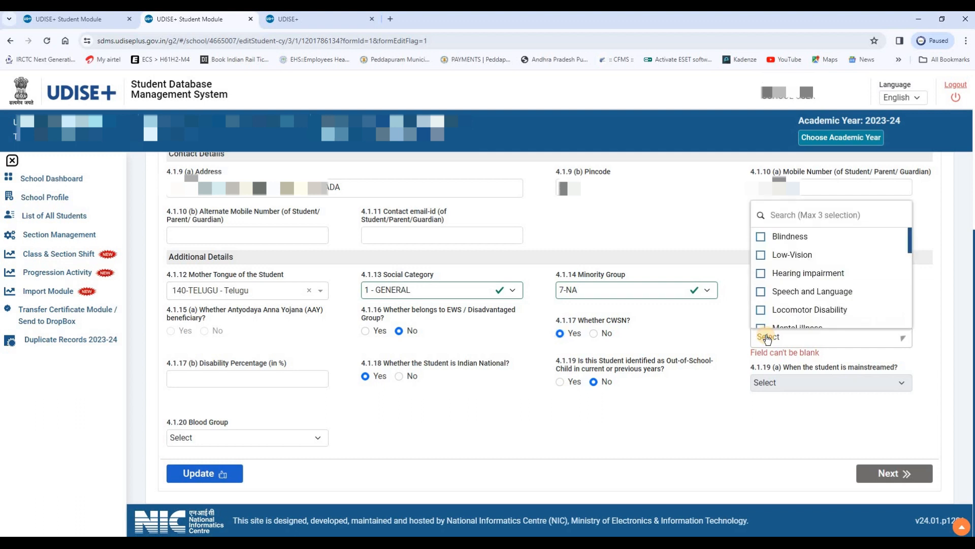
mouse_move(910, 239)
left_mouse_down()
mouse_move(907, 318)
mouse_move(913, 227)
left_mouse_up()
left_click(925, 311)
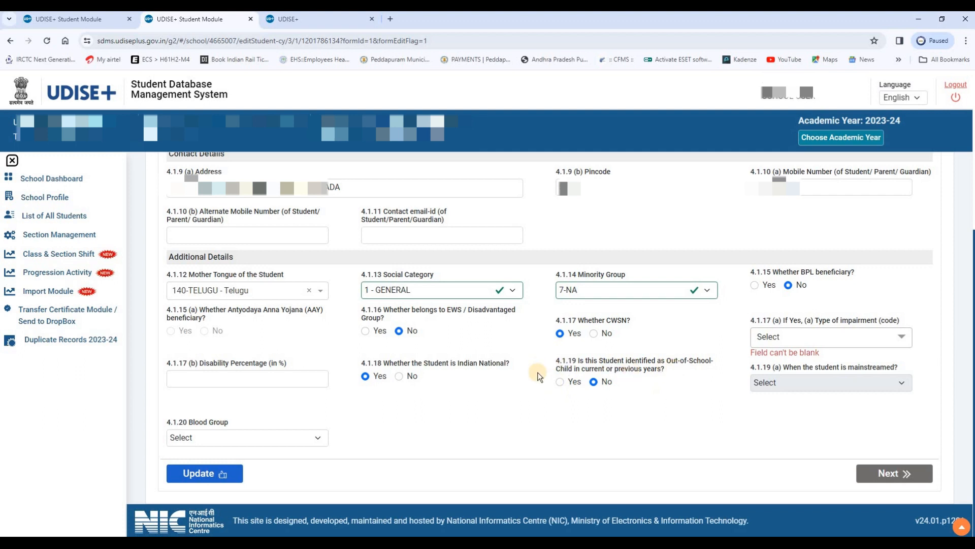
- Try marking the student as an Out-of-School-Child, check the mainstreaming year choices, and return the answer to No
left_click(559, 382)
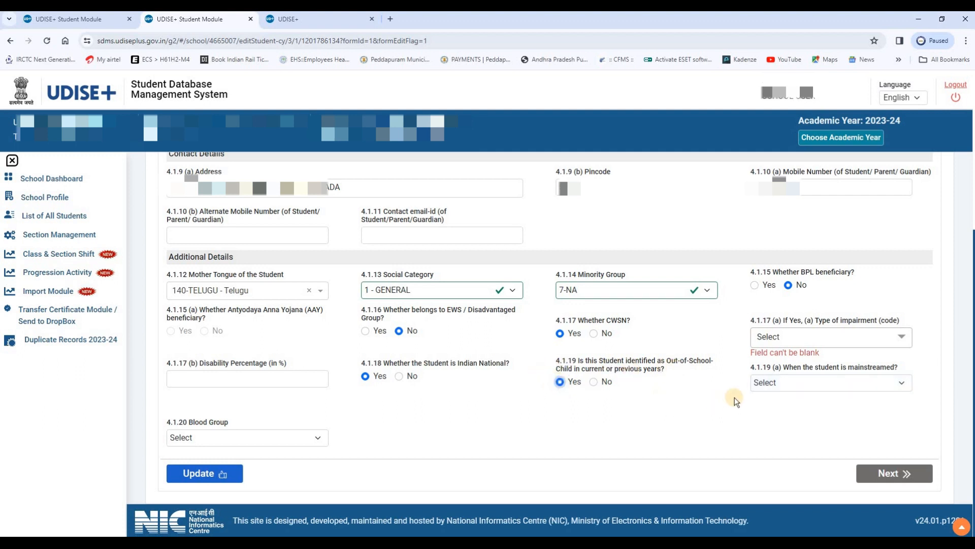
left_click(797, 387)
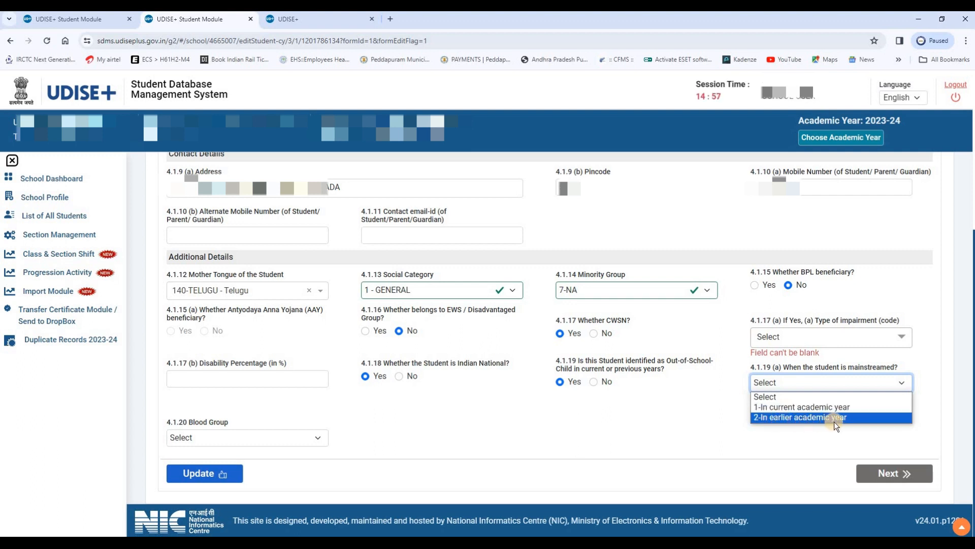
left_click(706, 391)
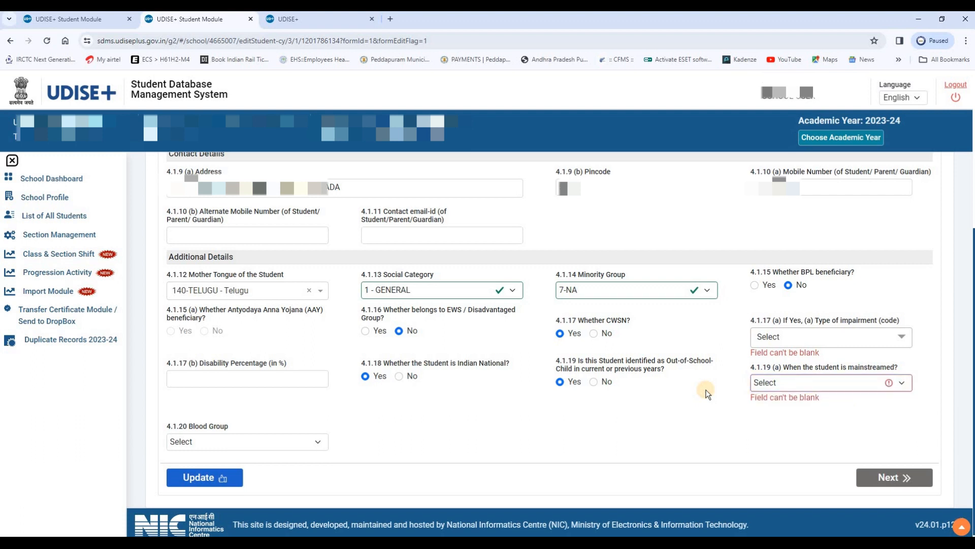
left_click(594, 382)
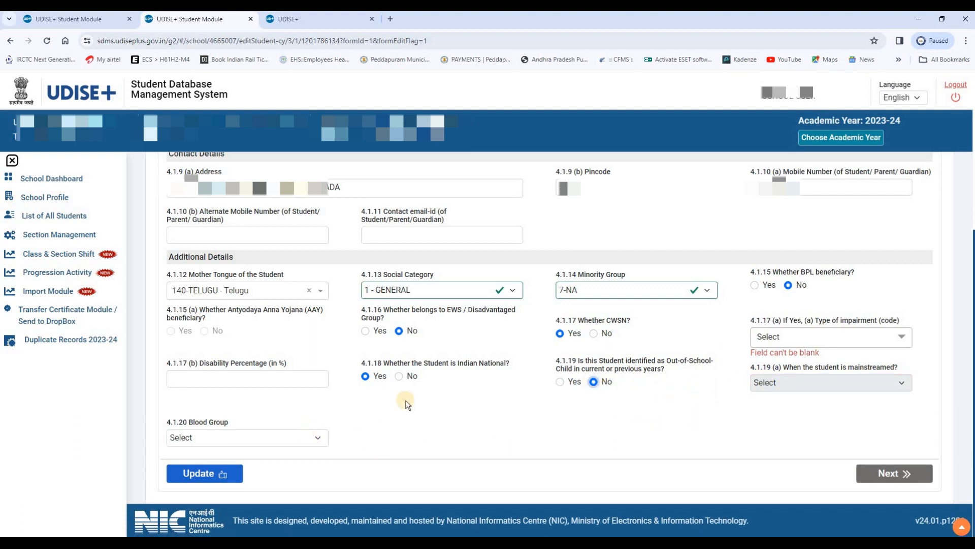
- Check the Blood Group choices without selecting one and proceed to the student's Enrolment Details form
left_click(320, 437)
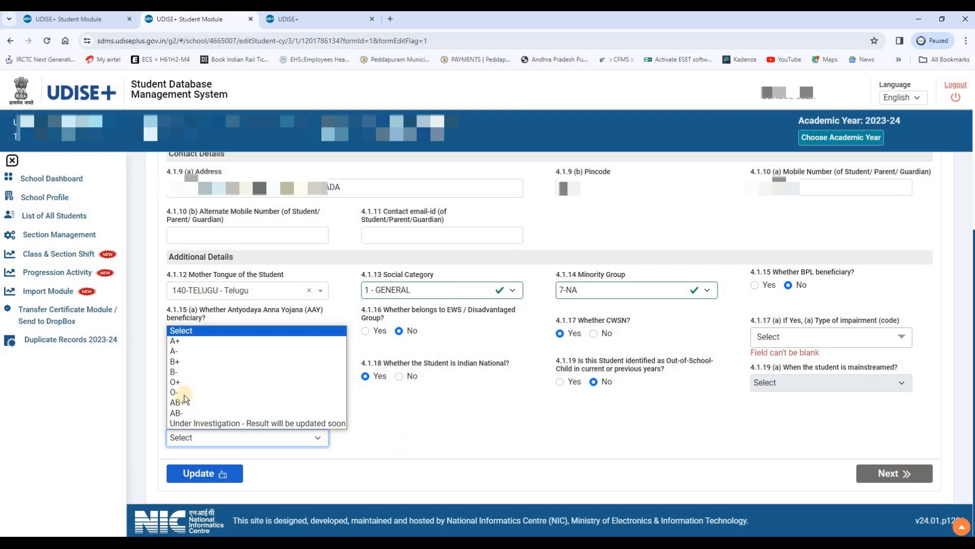
left_click(423, 425)
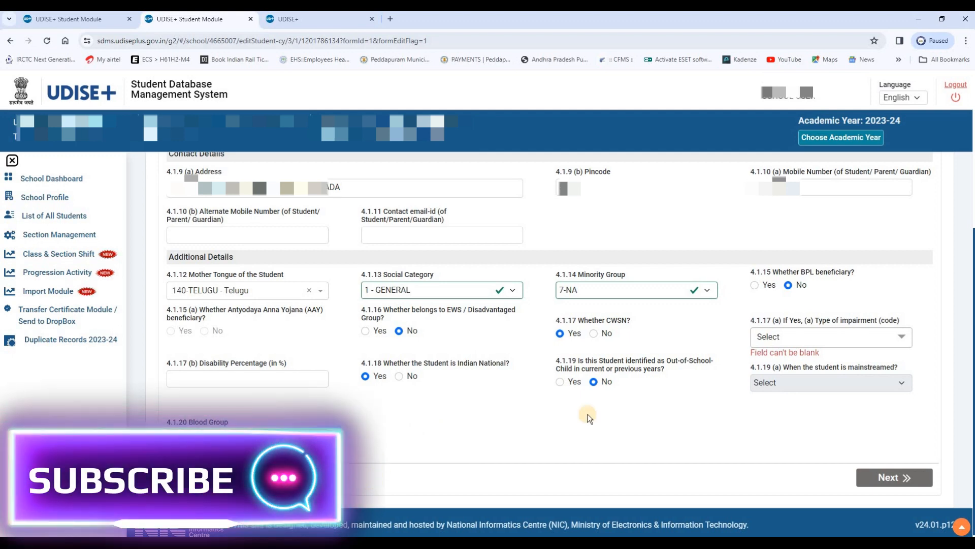
left_click(882, 481)
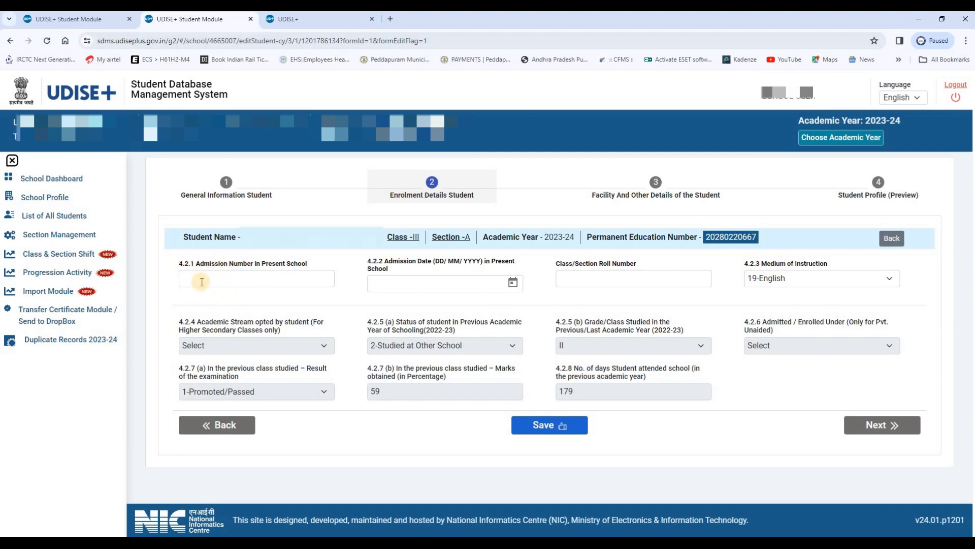
- Examine the Admission Number and Admission Date fields of the enrolment form, including the date calendar, leaving both blank
left_click(224, 278)
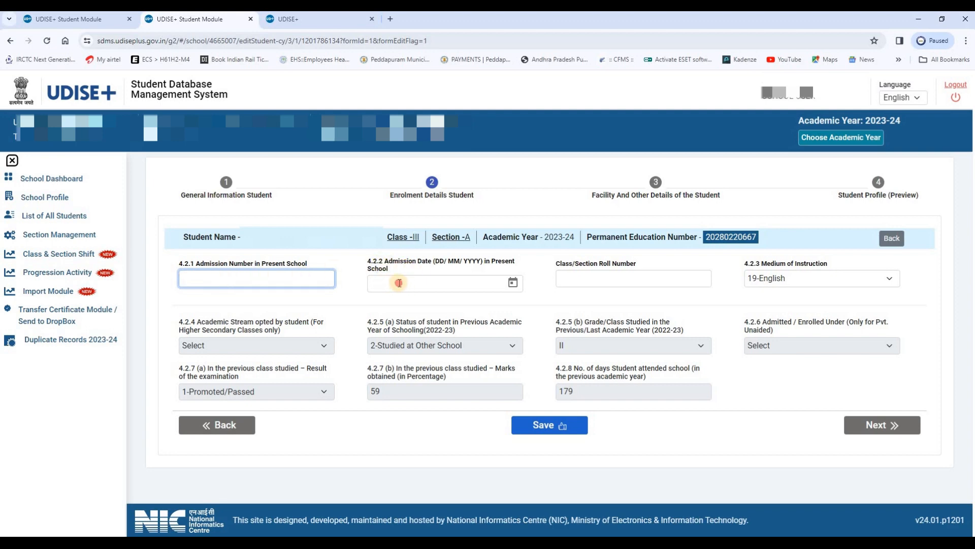
left_click(397, 284)
left_click(513, 282)
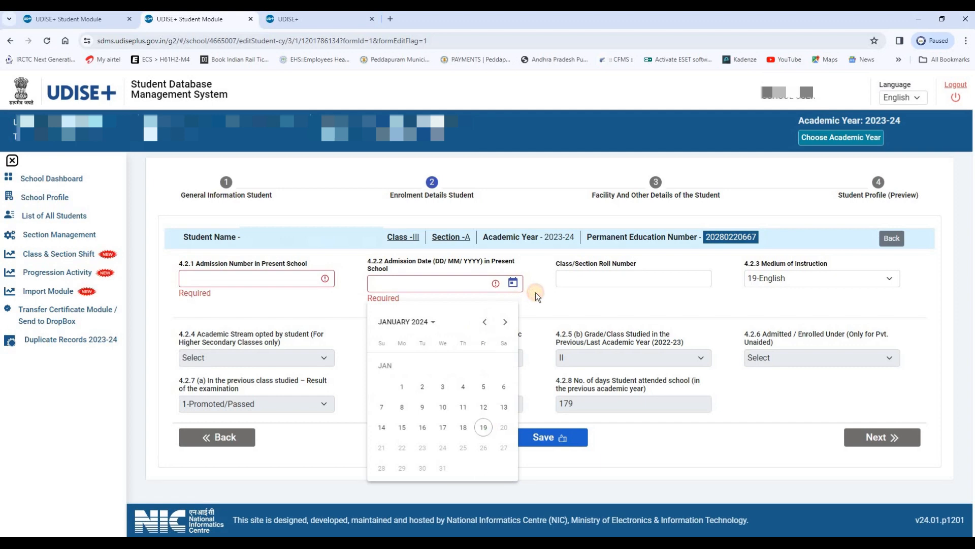
left_click(535, 292)
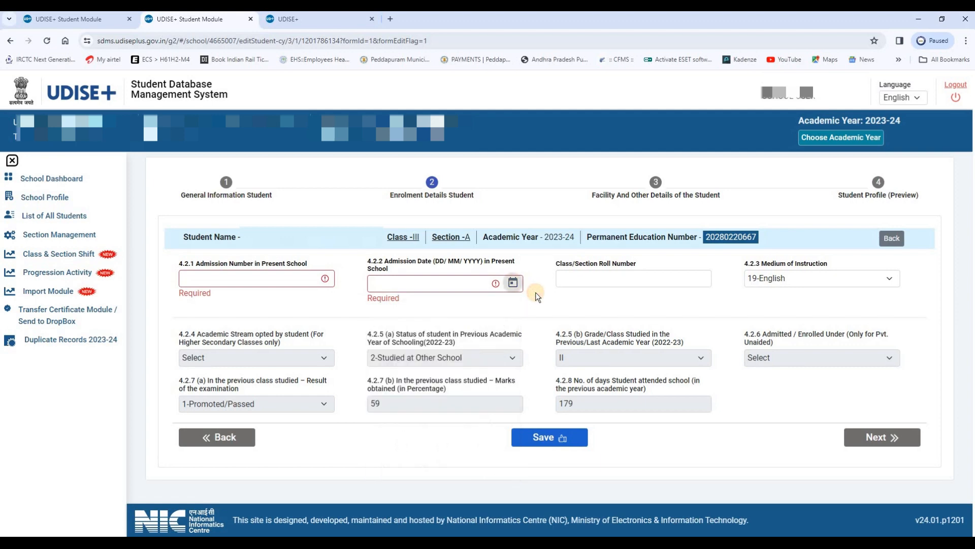
- Check the Class/Section Roll Number field and the Medium of Instruction choices without changing them, and proceed to the Facility and Other Details form
left_click(588, 279)
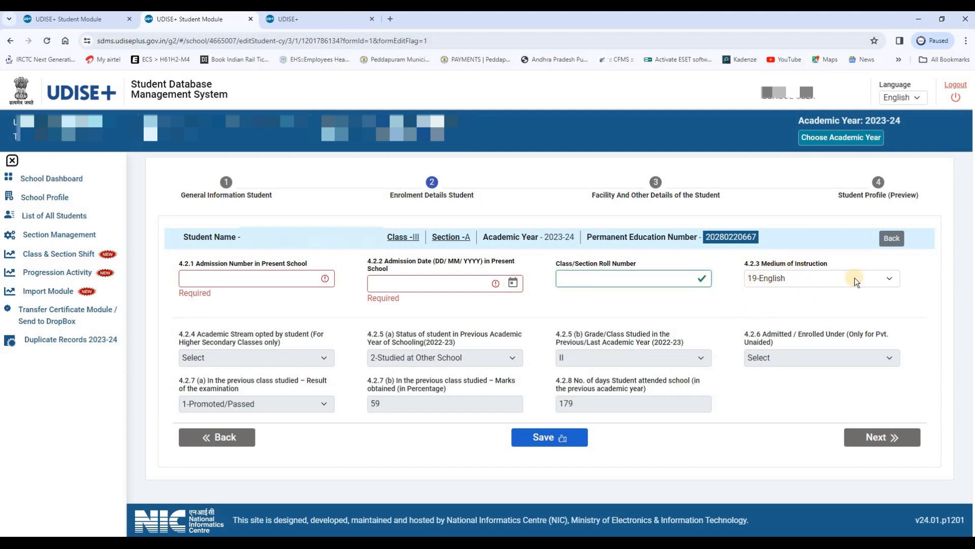
left_click(890, 283)
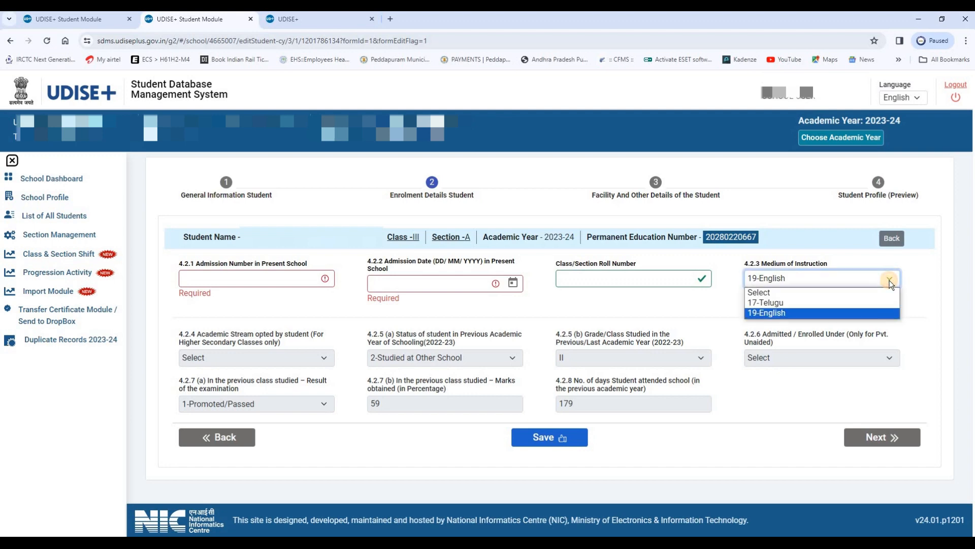
left_click(918, 292)
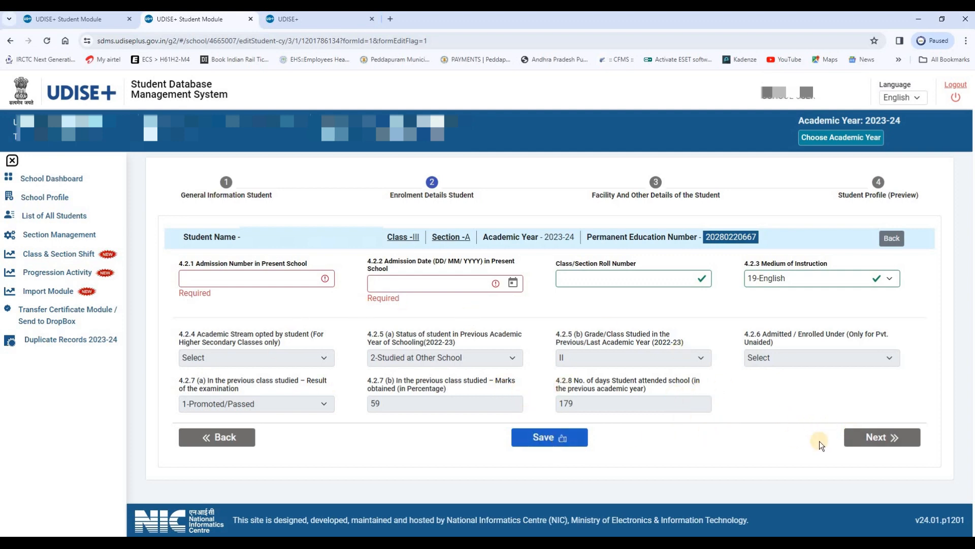
left_click(872, 439)
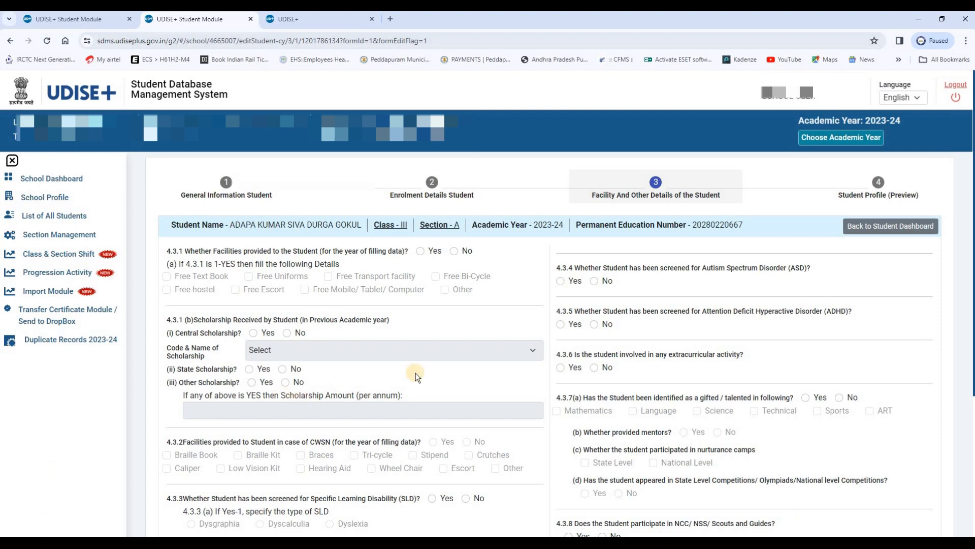
- Set facilities provided to the student to Yes and select Free Text Book, Free Uniforms and Free Mobile/Tablet/Computer, leaving Other unselected
scroll(444, 369, "down", 2)
scroll(443, 370, "up", 1)
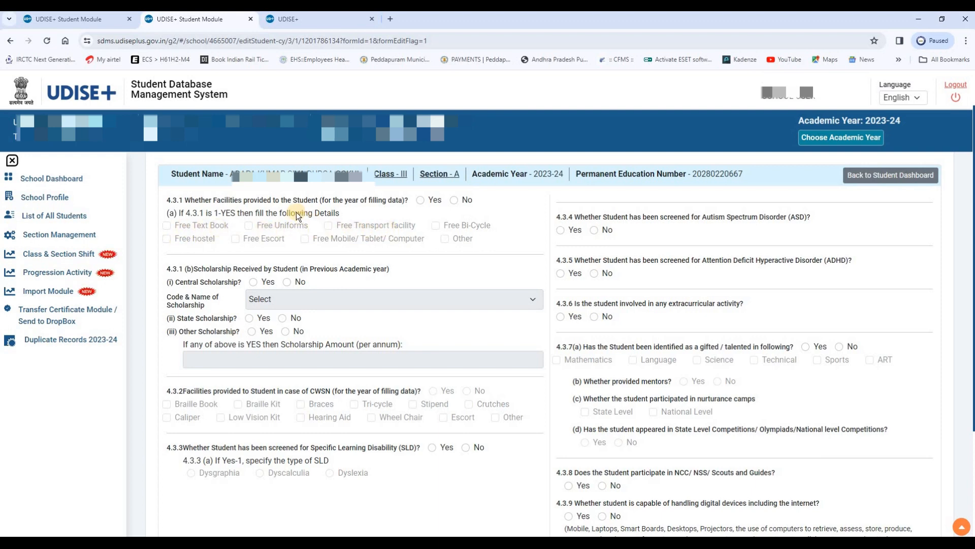
left_click(420, 200)
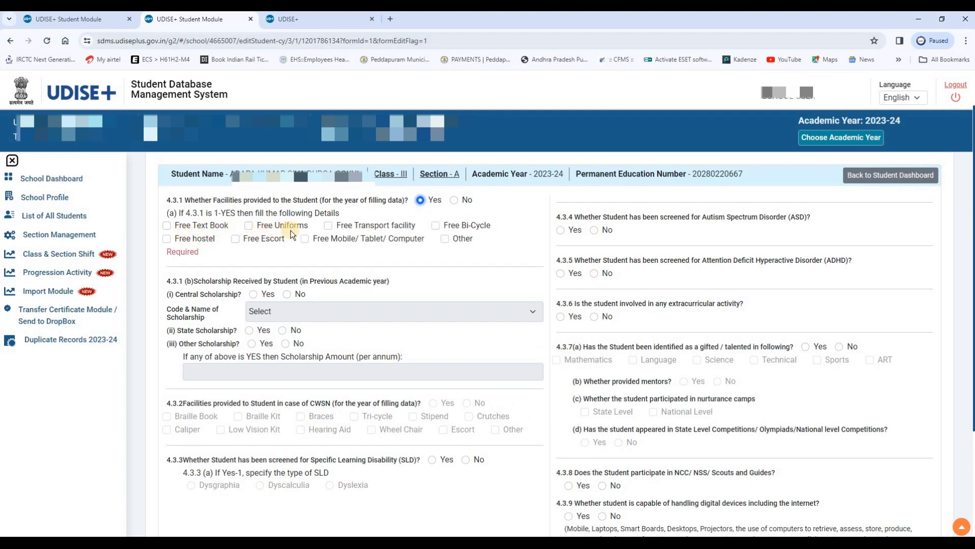
left_click(167, 225)
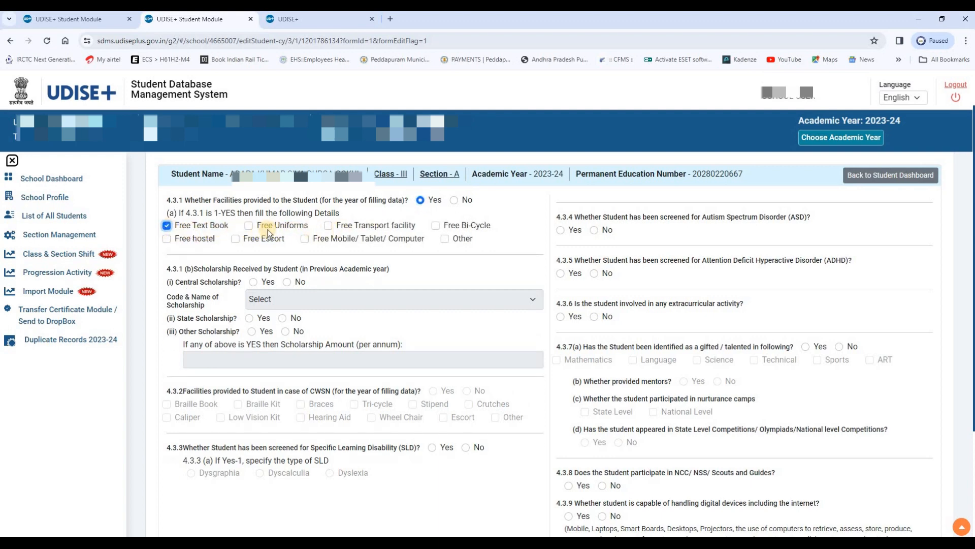
left_click(249, 226)
left_click(305, 239)
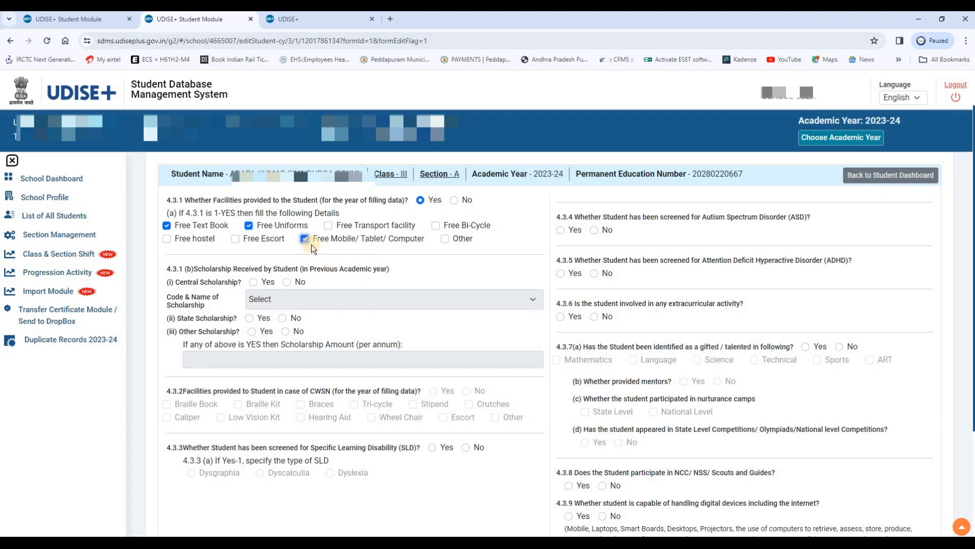
left_click(445, 238)
left_click(445, 239)
- Set Central Scholarship to Yes and look through the available scholarship schemes without selecting one
left_click(253, 282)
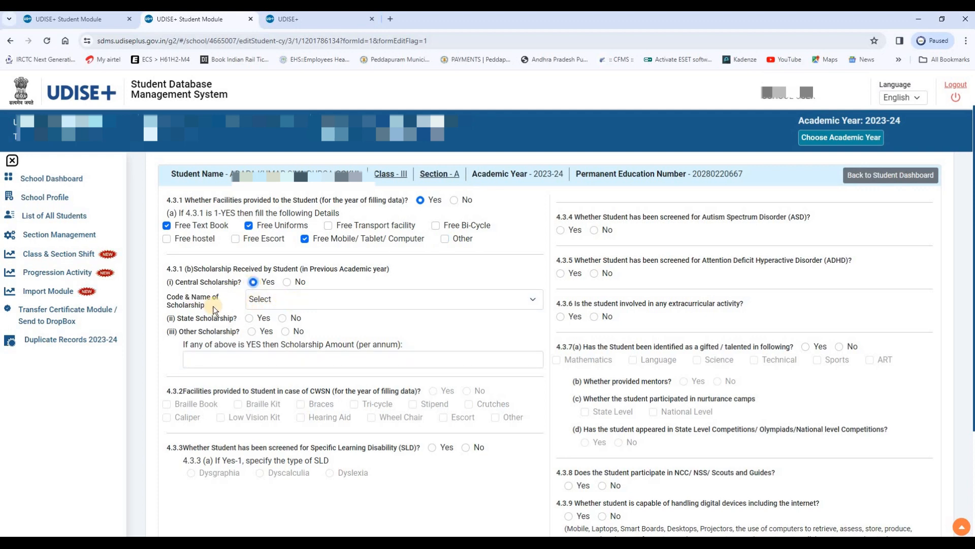
left_click(284, 300)
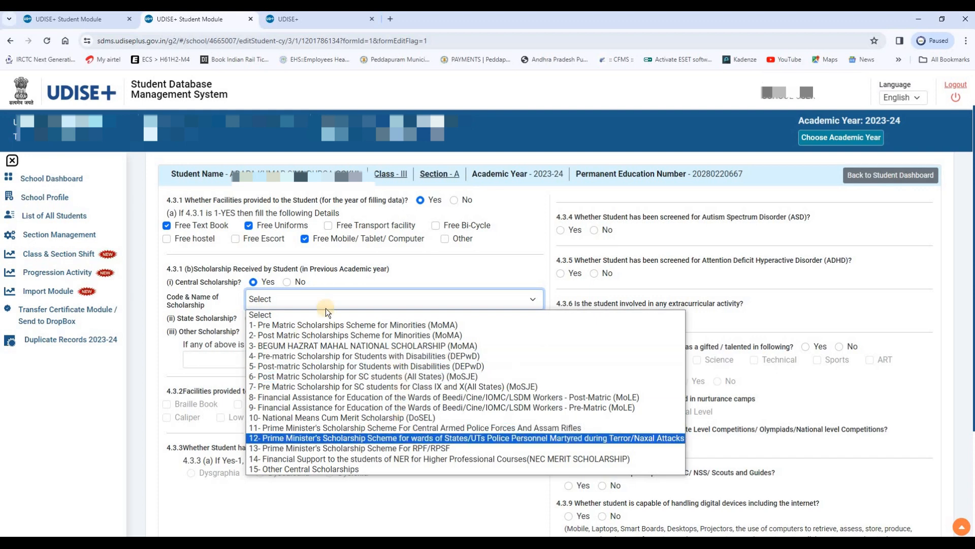
left_click(379, 278)
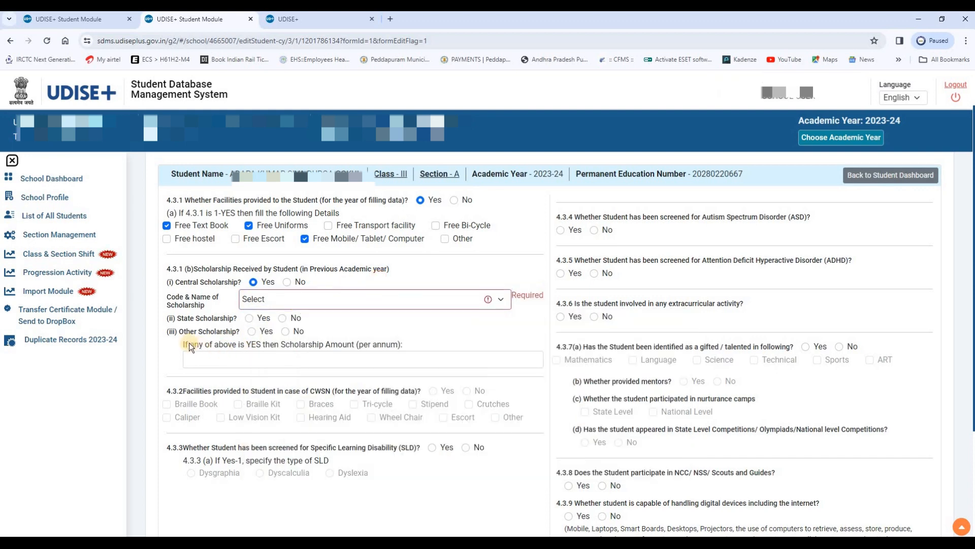
- Try Yes for State and Other Scholarship, set both answers to No, and leave the Scholarship Amount blank
left_click(249, 318)
left_click(282, 318)
left_click(195, 358)
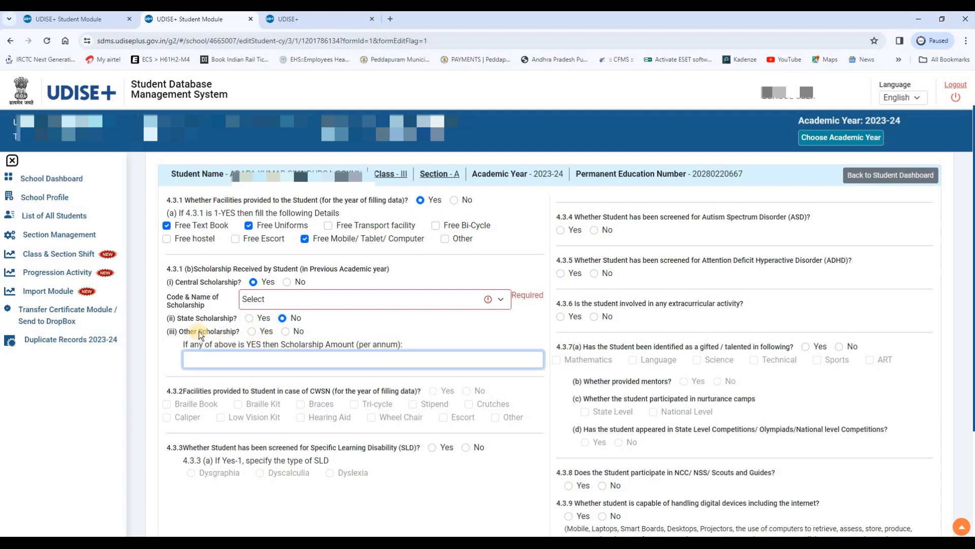
left_click(249, 318)
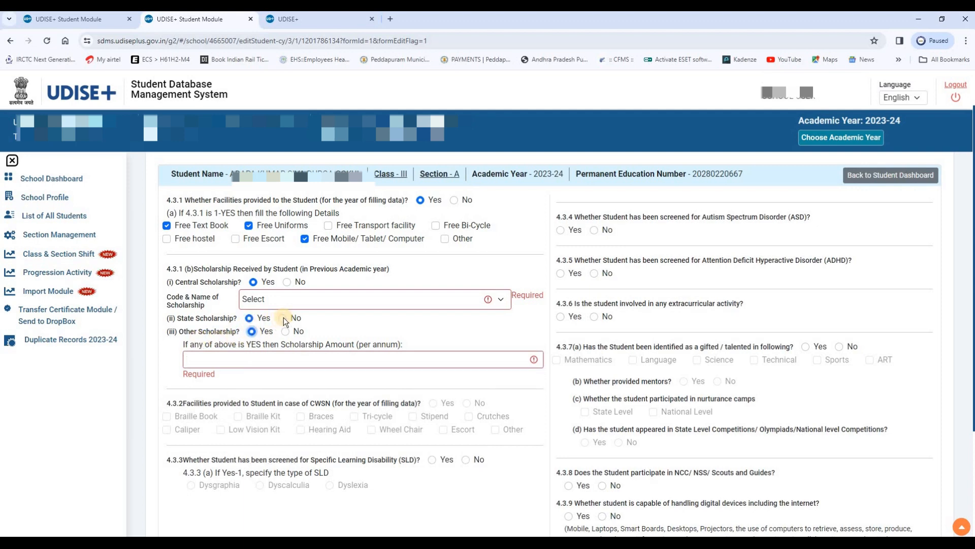
left_click(228, 358)
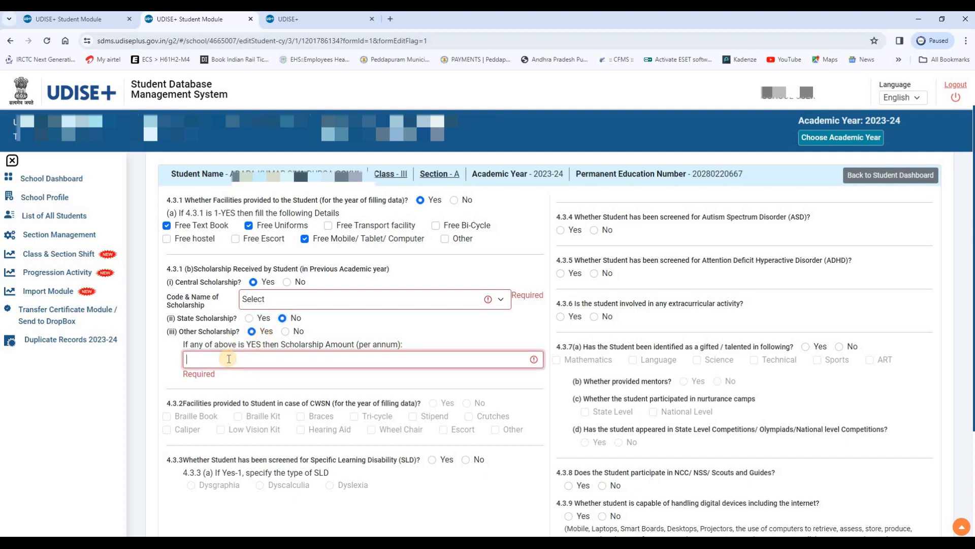
left_click(285, 331)
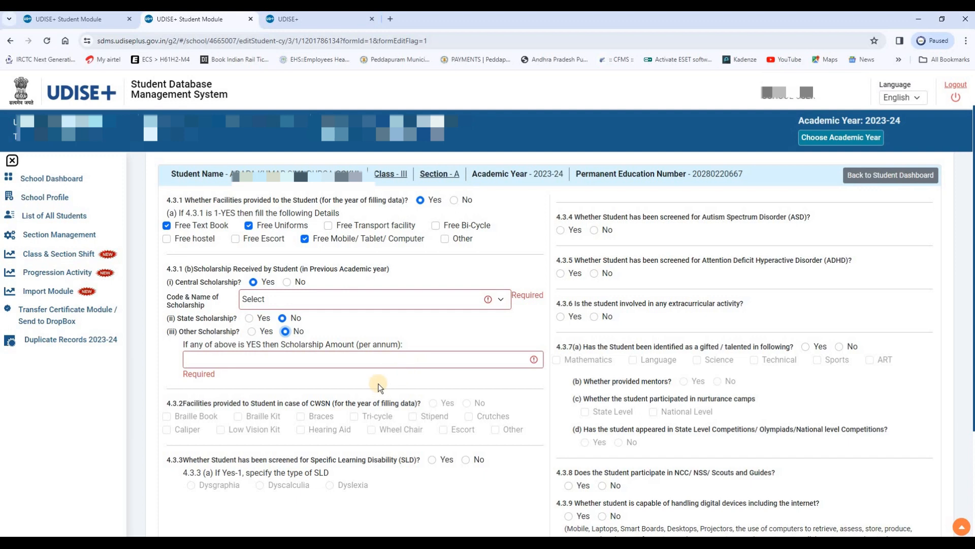
- Try Yes for Specific Learning Disability screening to reveal the SLD types, and set the answer to No
scroll(186, 372, "down", 1)
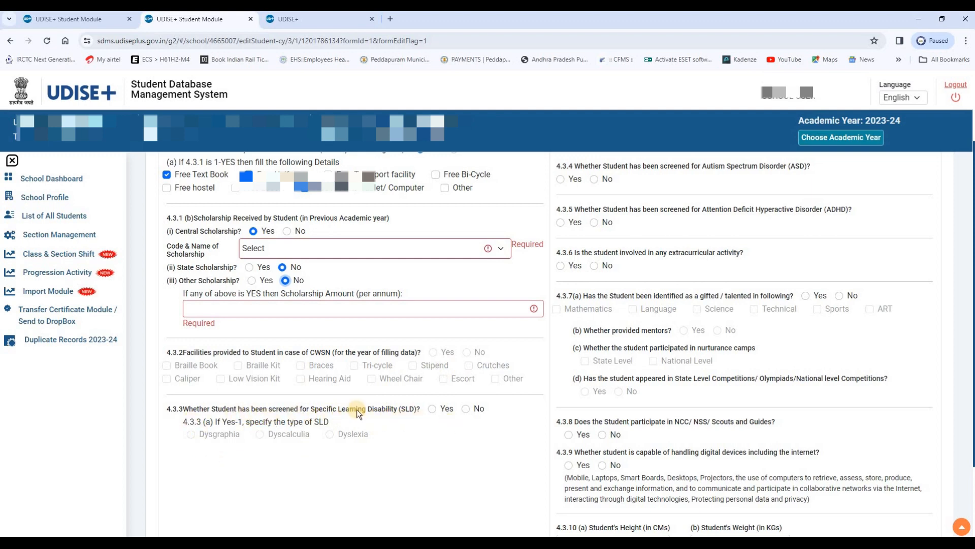
left_click(433, 409)
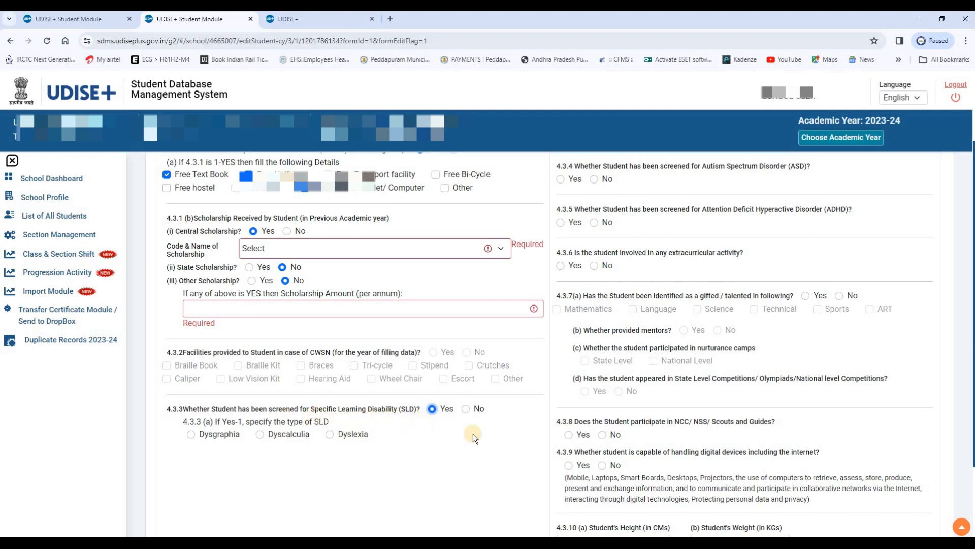
left_click(464, 409)
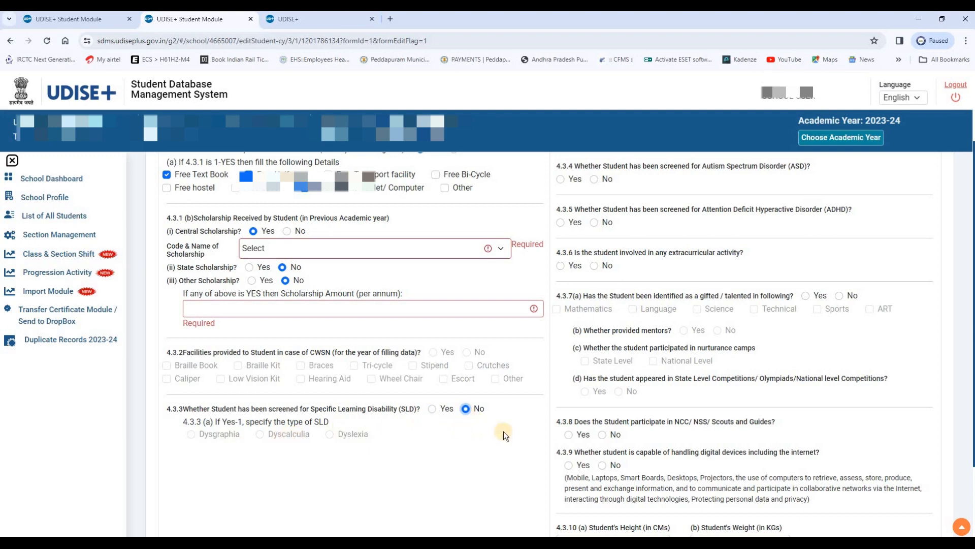
- Look over the remaining questions of the facility form and answer No to involvement in any extracurricular activity after trying Yes
scroll(516, 445, "down", 3)
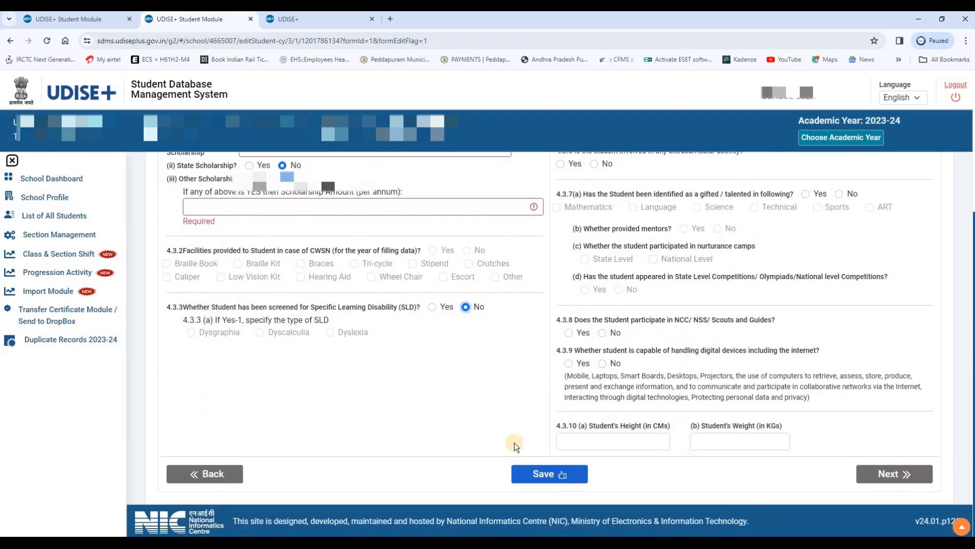
scroll(512, 447, "up", 4)
scroll(538, 406, "up", 1)
scroll(569, 370, "down", 1)
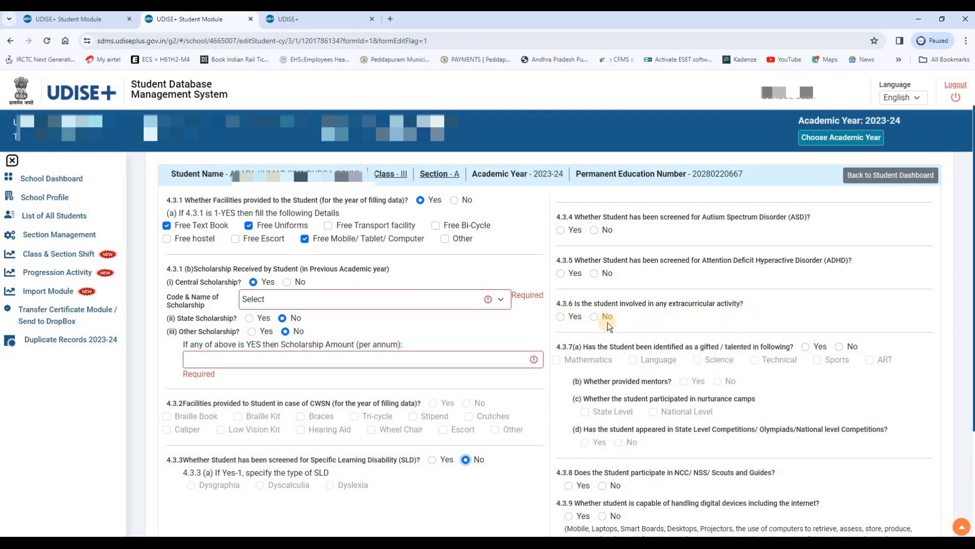
left_click(560, 318)
left_click(593, 318)
- Try identifying the student as gifted in Mathematics with mentors provided, and set the gifted/talented answer to No
left_click(806, 347)
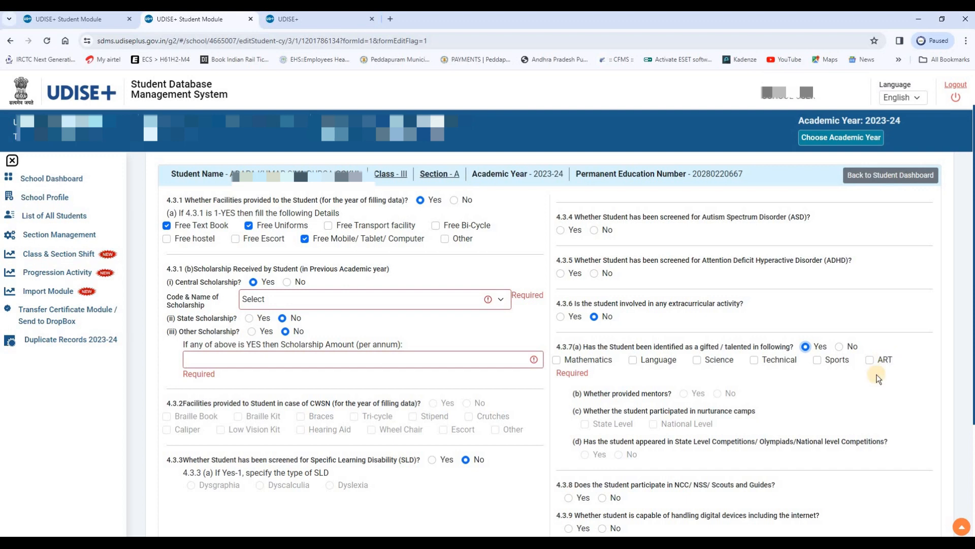
scroll(648, 382, "down", 1)
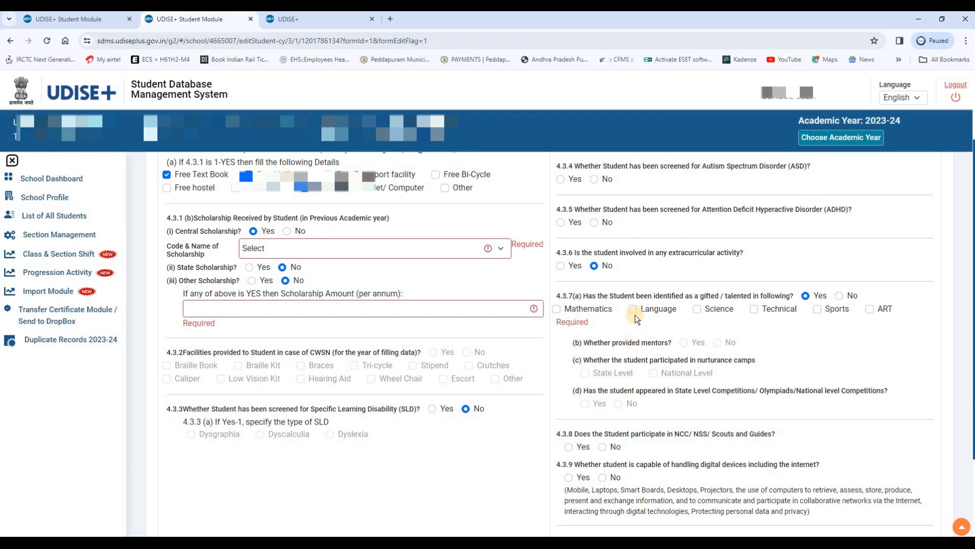
left_click(556, 309)
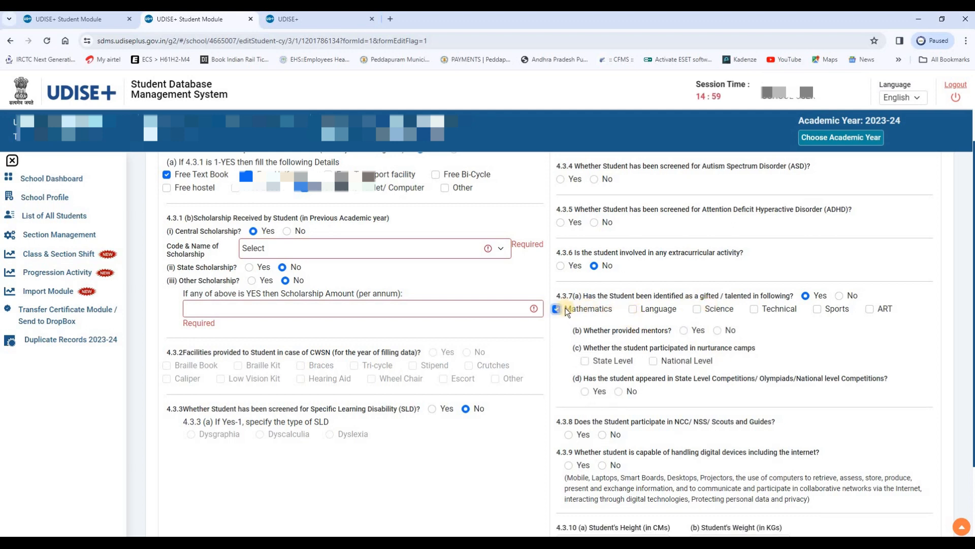
left_click(683, 331)
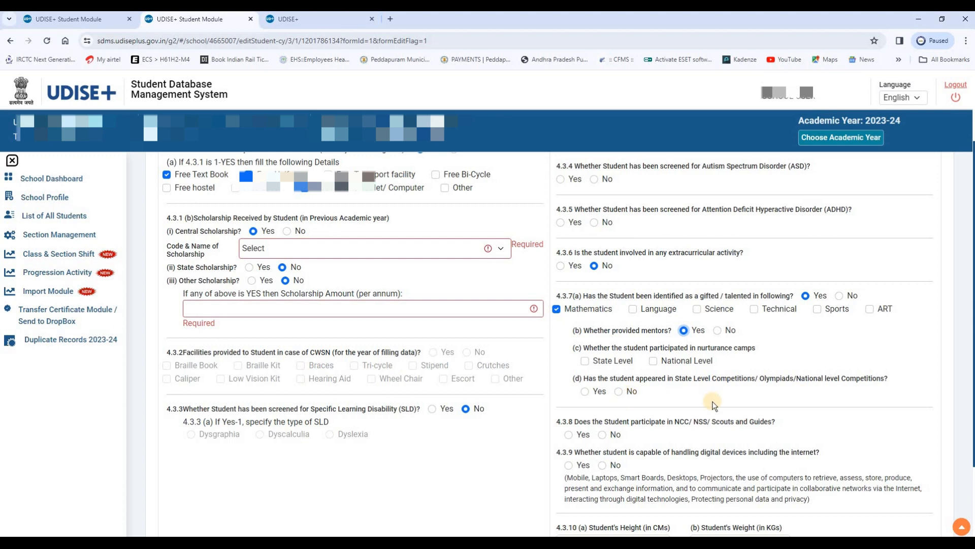
left_click(839, 295)
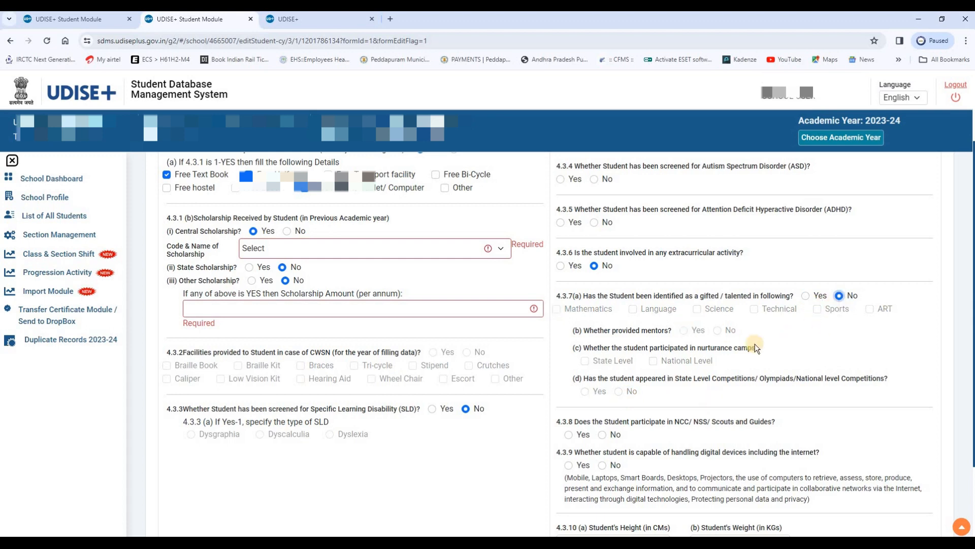
- Answer No to the student being capable of handling digital devices, check over the form, and proceed to the Student Profile preview
scroll(597, 340, "down", 2)
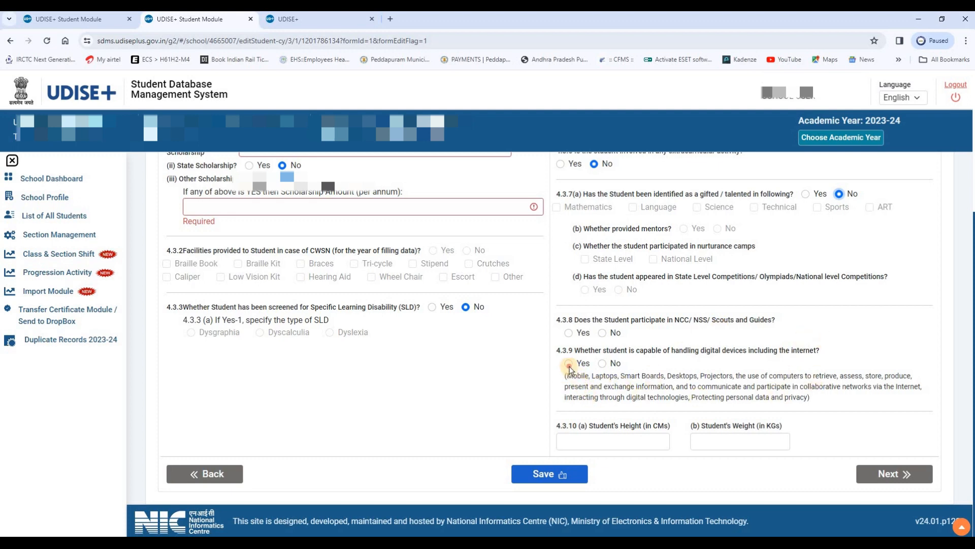
left_click(602, 363)
scroll(701, 441, "up", 2)
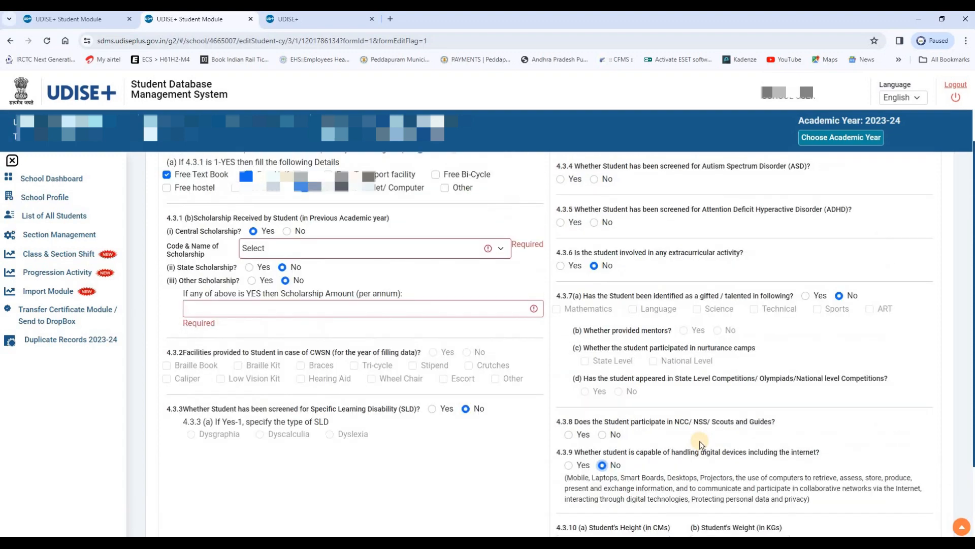
scroll(701, 441, "down", 2)
scroll(687, 417, "up", 4)
scroll(687, 418, "down", 3)
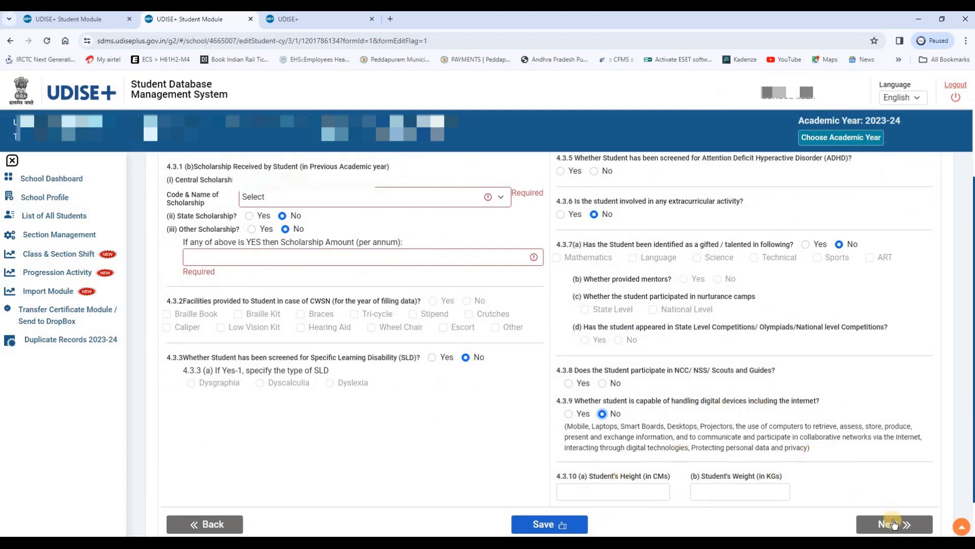
scroll(790, 460, "up", 1)
scroll(790, 460, "down", 2)
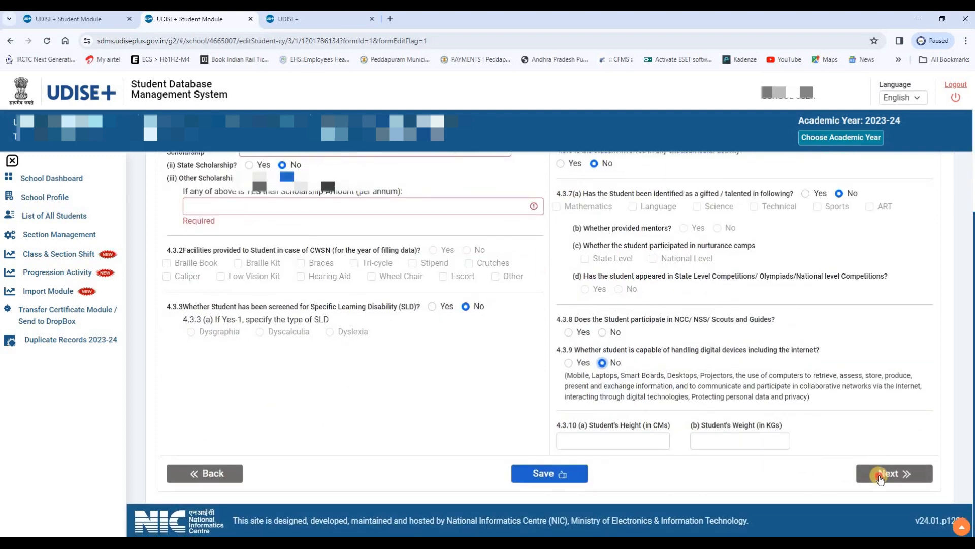
left_click(880, 475)
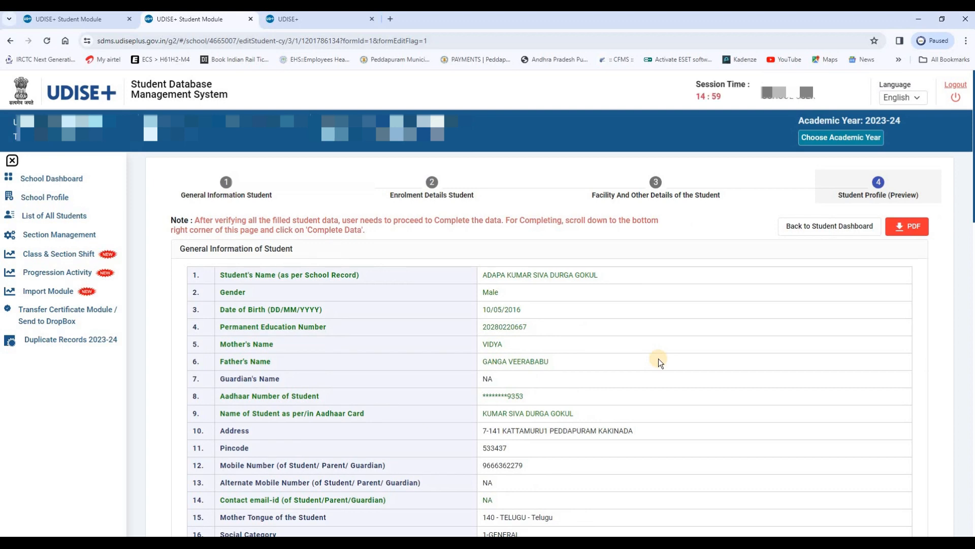
- Check over the full Student Profile preview and export it with Save as PDF as the destination, all pages in portrait layout
scroll(595, 345, "down", 10)
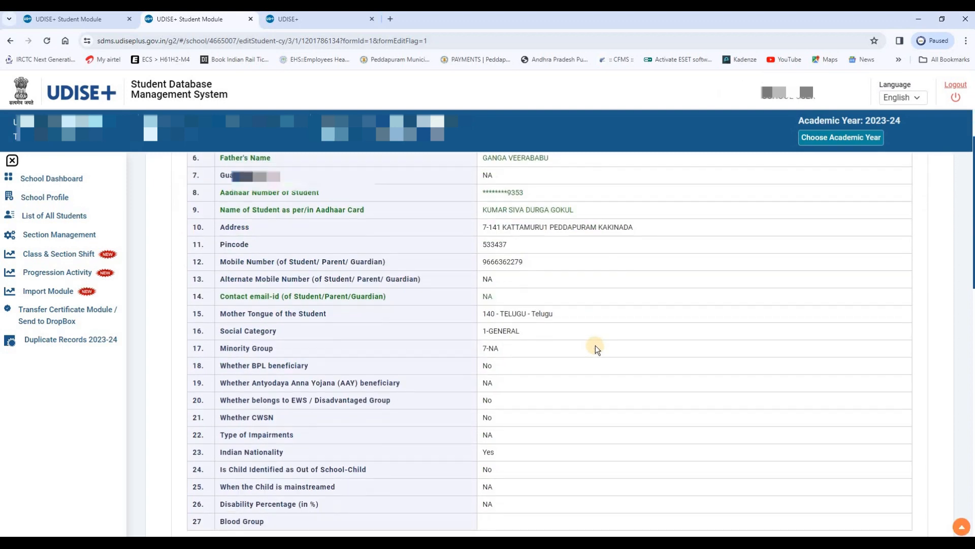
scroll(595, 345, "down", 10)
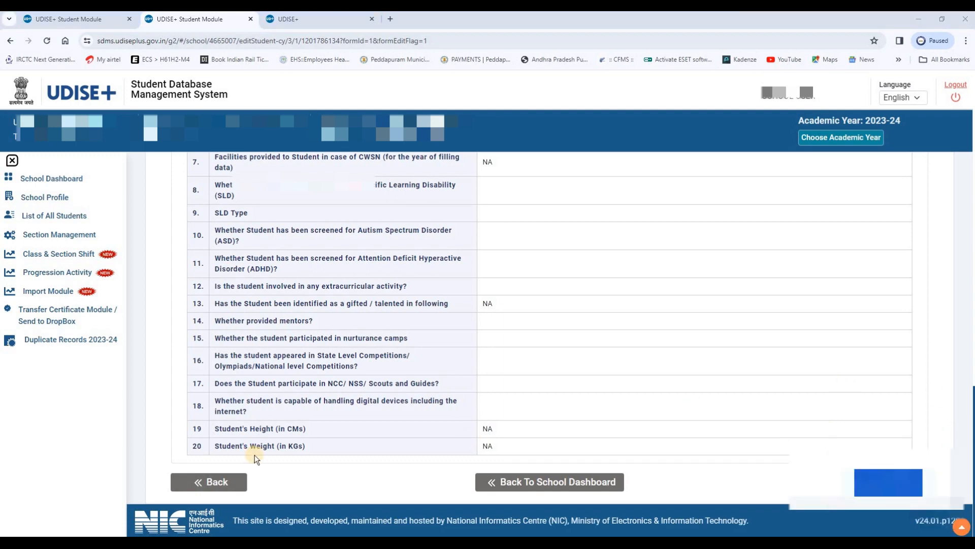
scroll(687, 322, "up", 8)
scroll(691, 321, "up", 10)
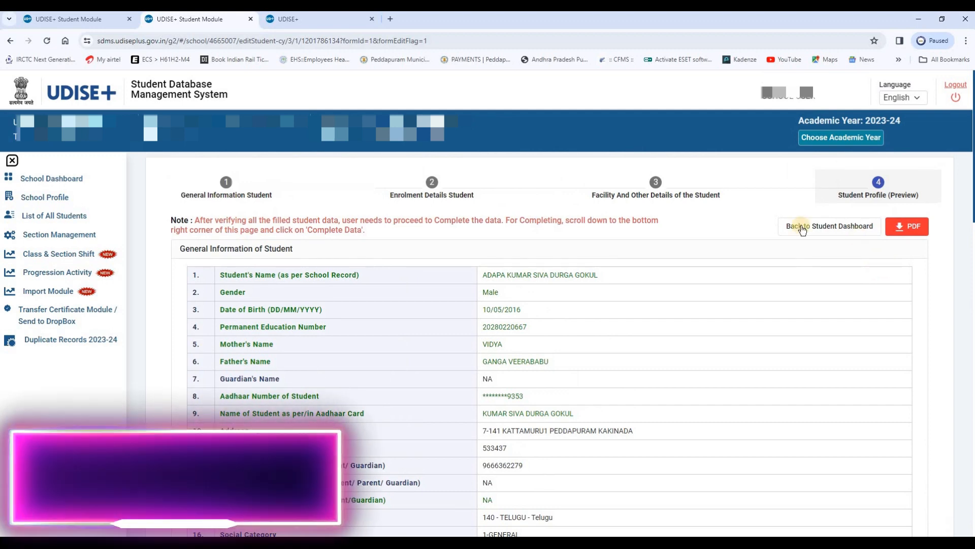
left_click(900, 236)
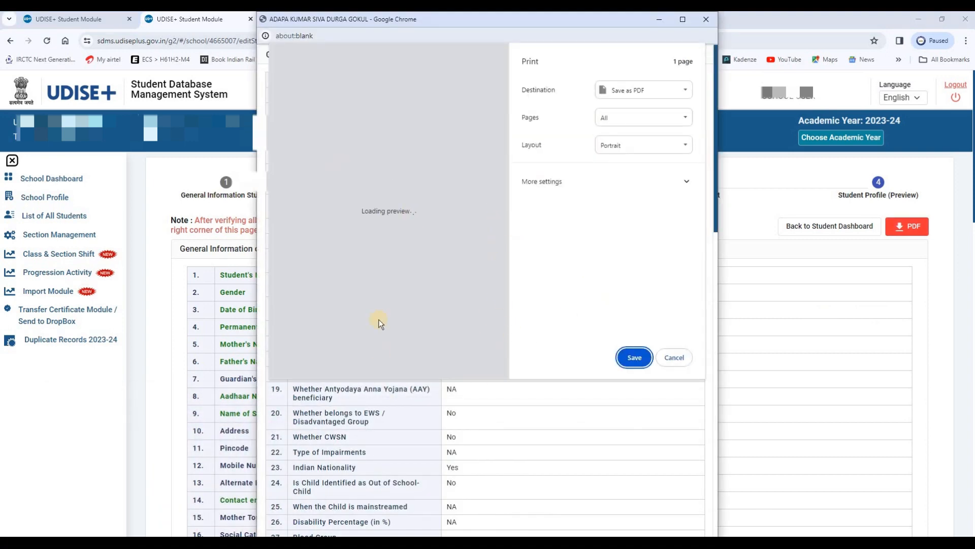
left_click(635, 357)
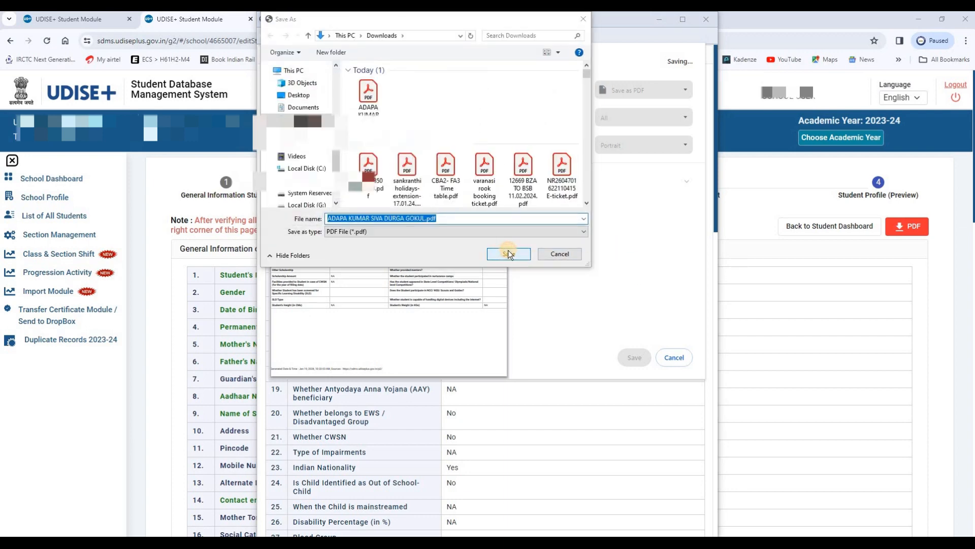
- Decline replacing the existing PDF in Downloads and save the profile with 2 added to the end of the suggested file name
left_click(508, 253)
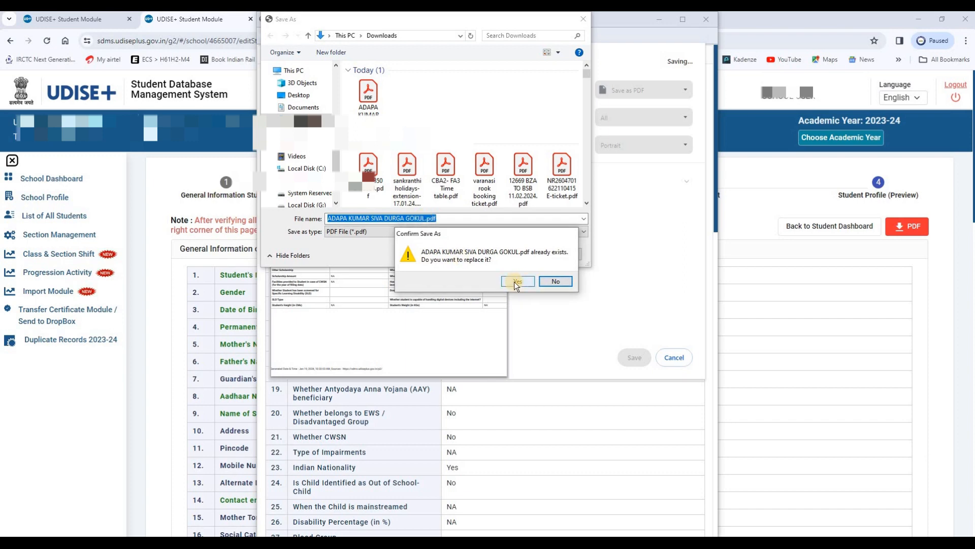
left_click(552, 282)
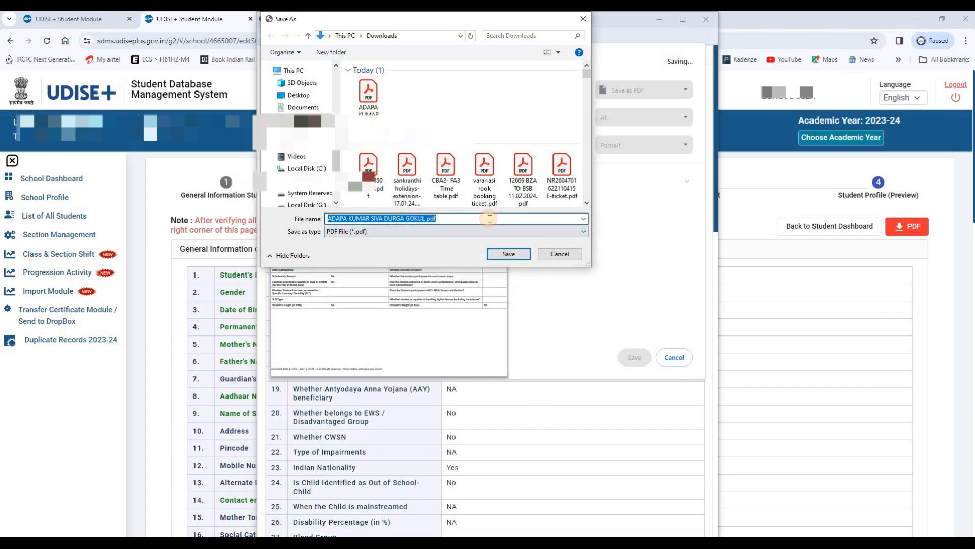
left_click(426, 218)
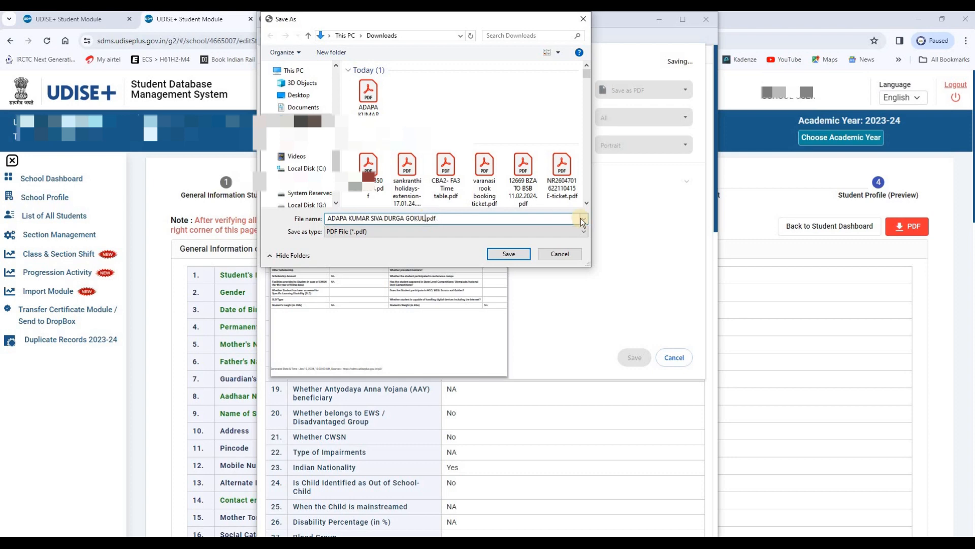
type("2")
left_click(510, 253)
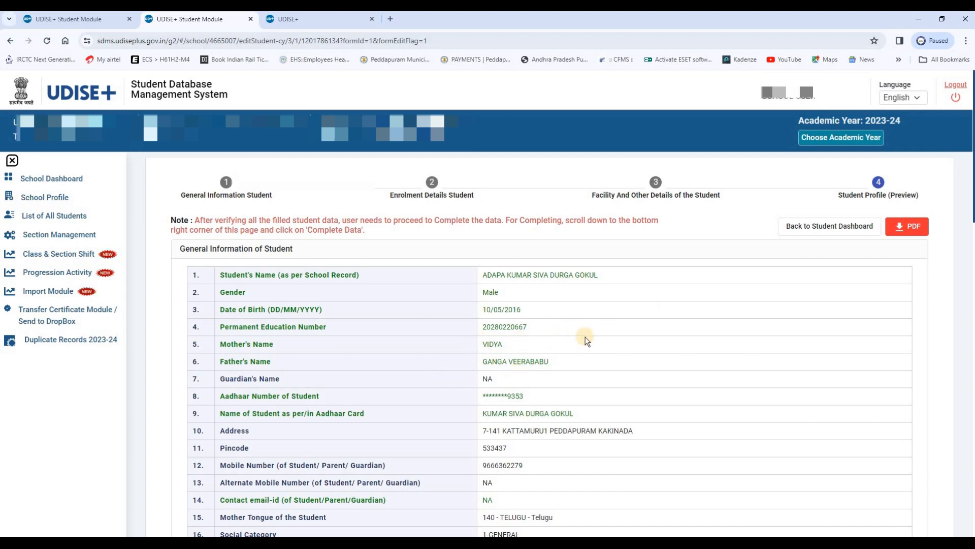
- Review the enrolment and facility sections of the student's profile preview
scroll(586, 337, "down", 13)
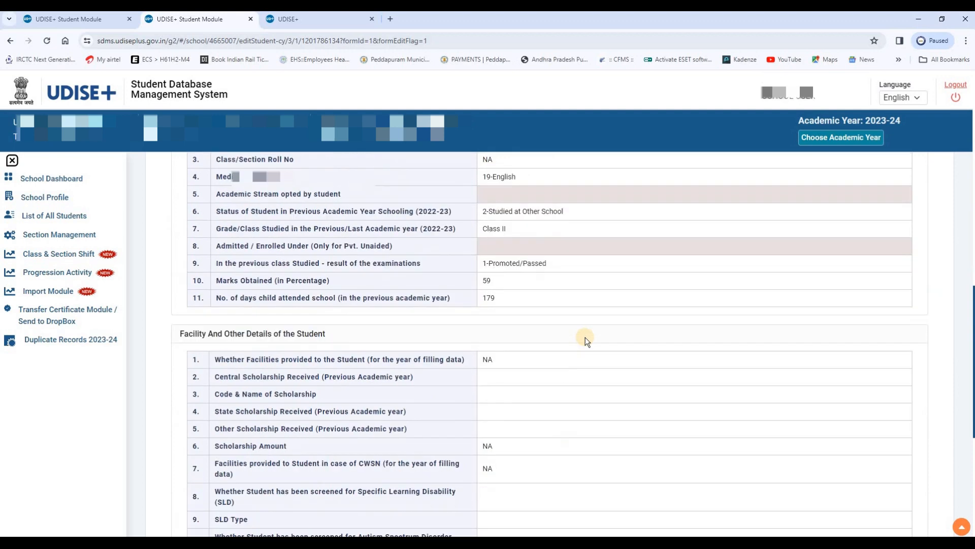
scroll(585, 337, "down", 3)
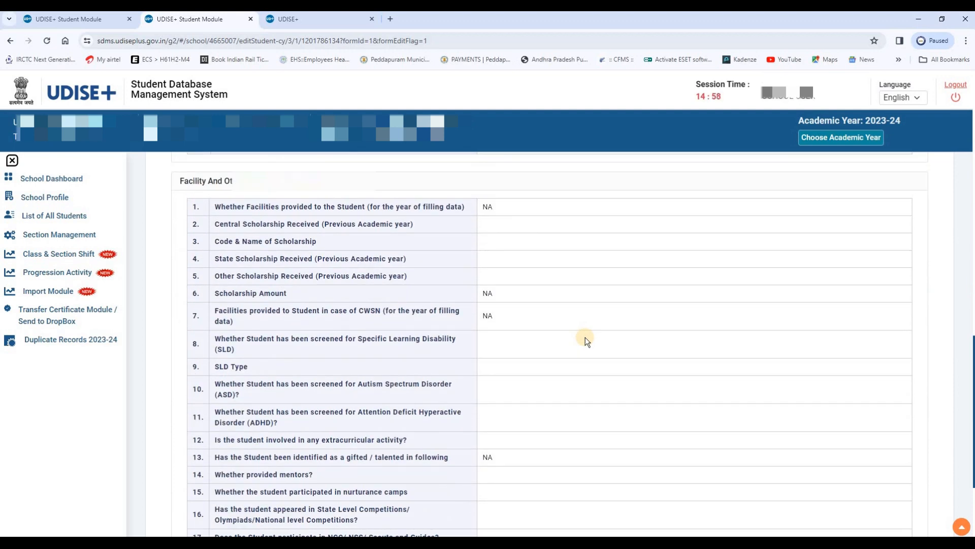